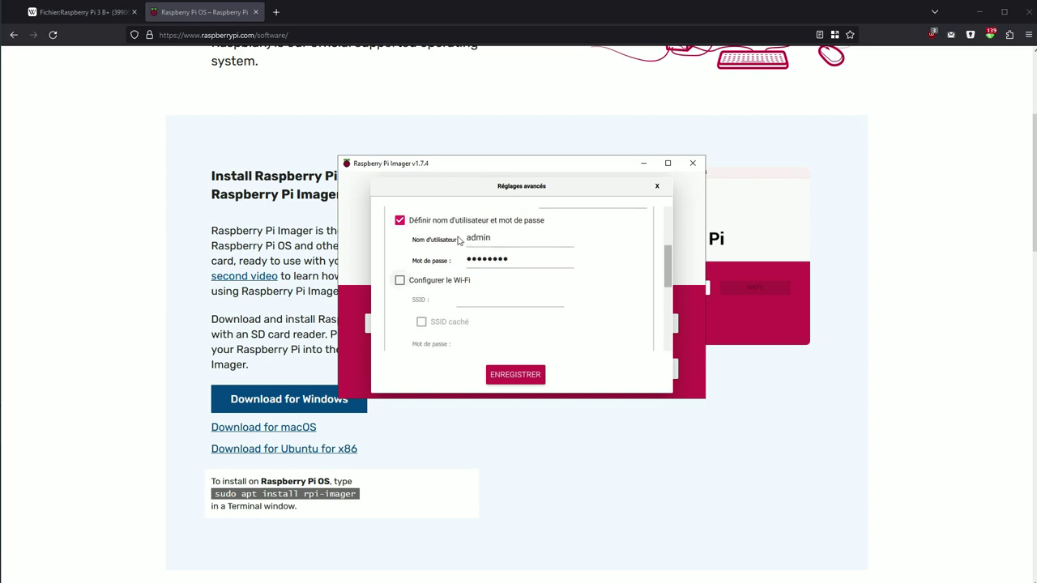
Go through the user account and locale options in the advanced settings and save them.
{"action": "left_click", "coordinate": [500, 257]}
{"action": "key", "text": "Tab"}
{"action": "key", "text": "Tab"}
{"action": "key", "text": "Tab"}
{"action": "key", "text": "Tab"}
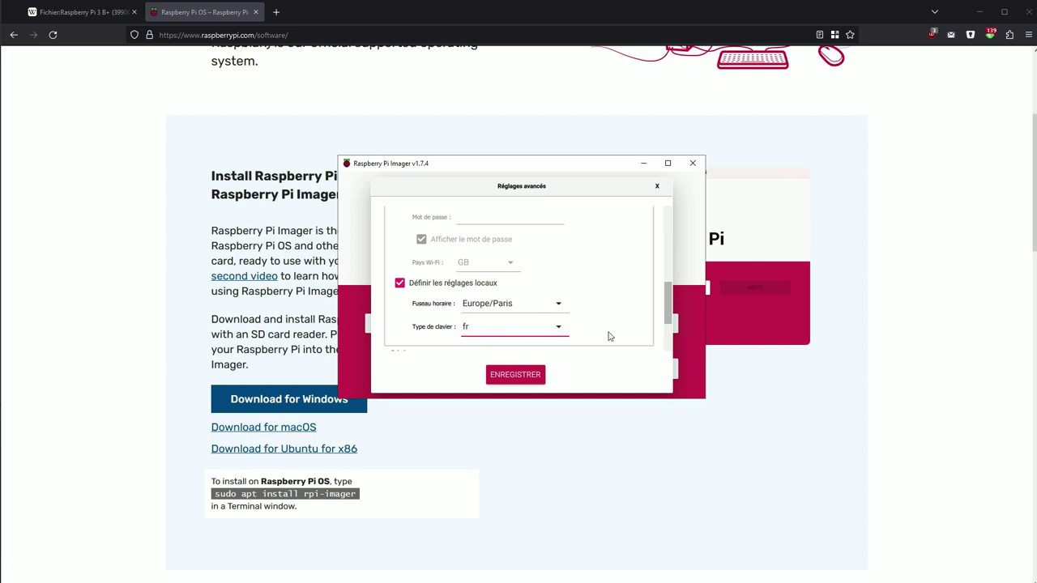
{"action": "left_click", "coordinate": [516, 378]}
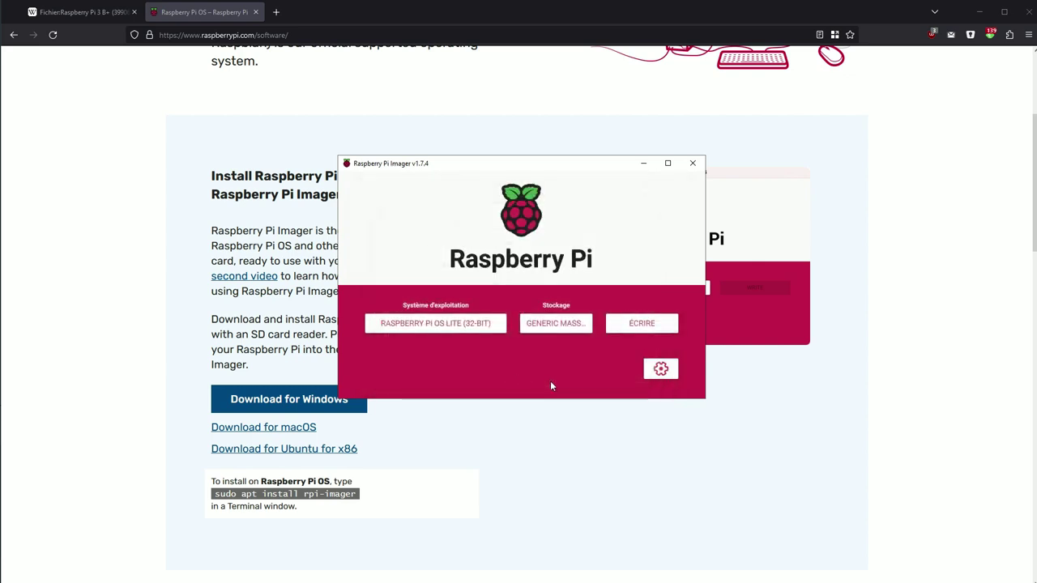
Write Raspberry Pi OS Lite (32-bit) to the Generic MassStorageClass USB device, accepting the data erasure, and close the completion message.
{"action": "left_click", "coordinate": [633, 327]}
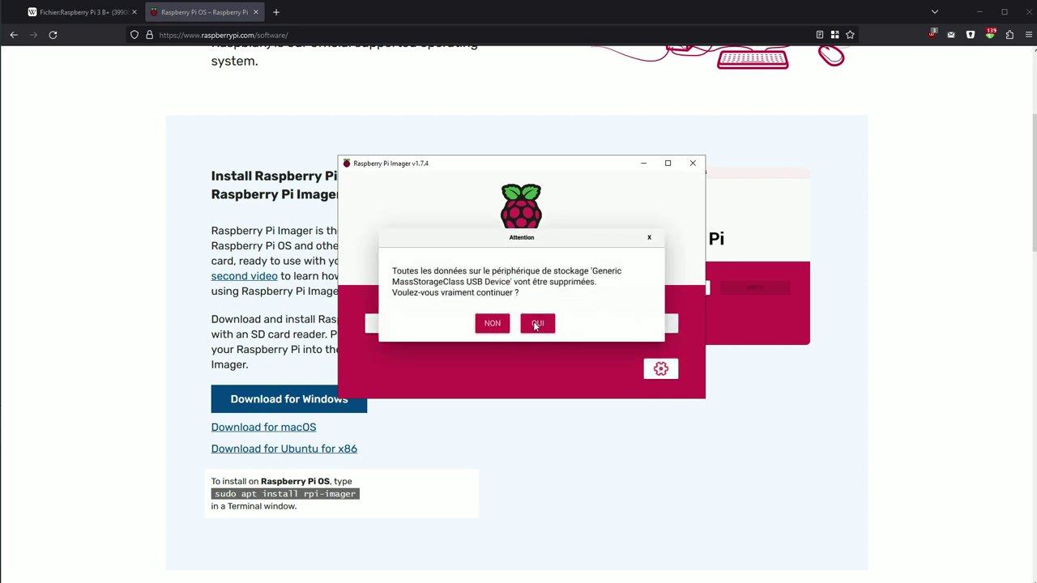
{"action": "left_click", "coordinate": [537, 326]}
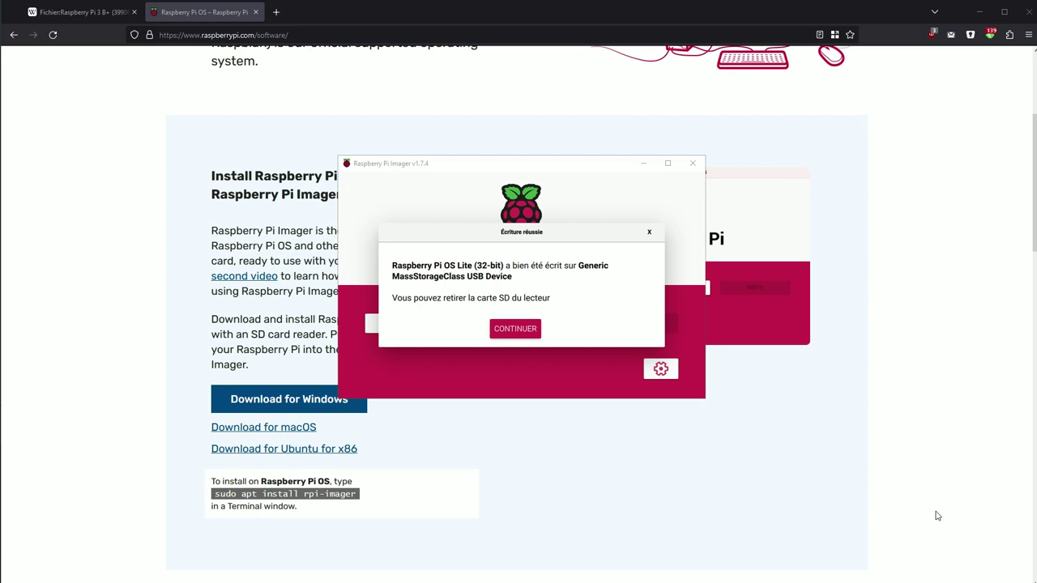
{"action": "left_click", "coordinate": [533, 328]}
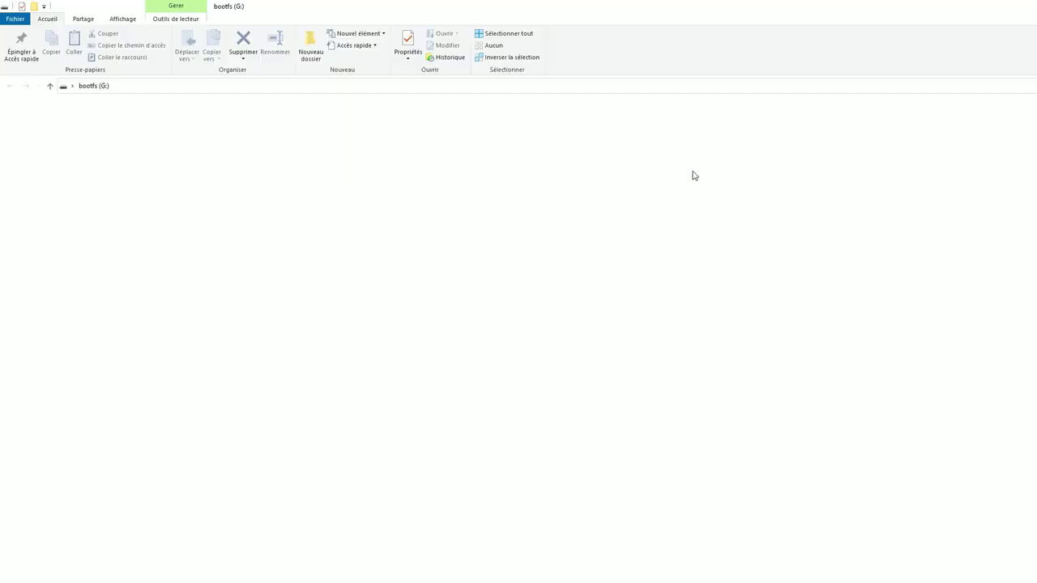
Dismiss the format and error dialogs for drive H: without formatting, and bring the bootfs (G:) file window fully into view.
{"action": "left_click", "coordinate": [754, 394]}
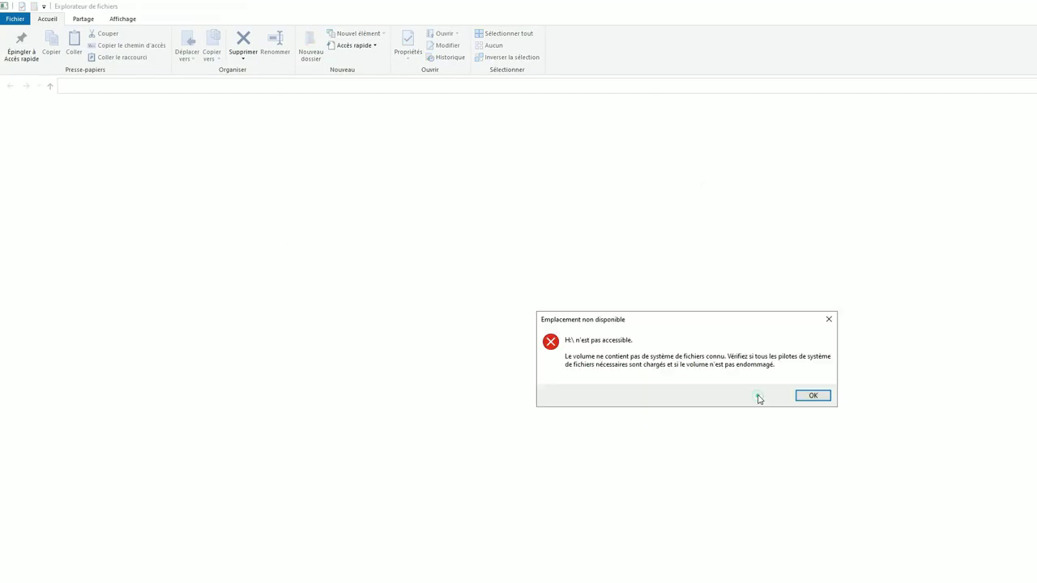
{"action": "left_click", "coordinate": [802, 397]}
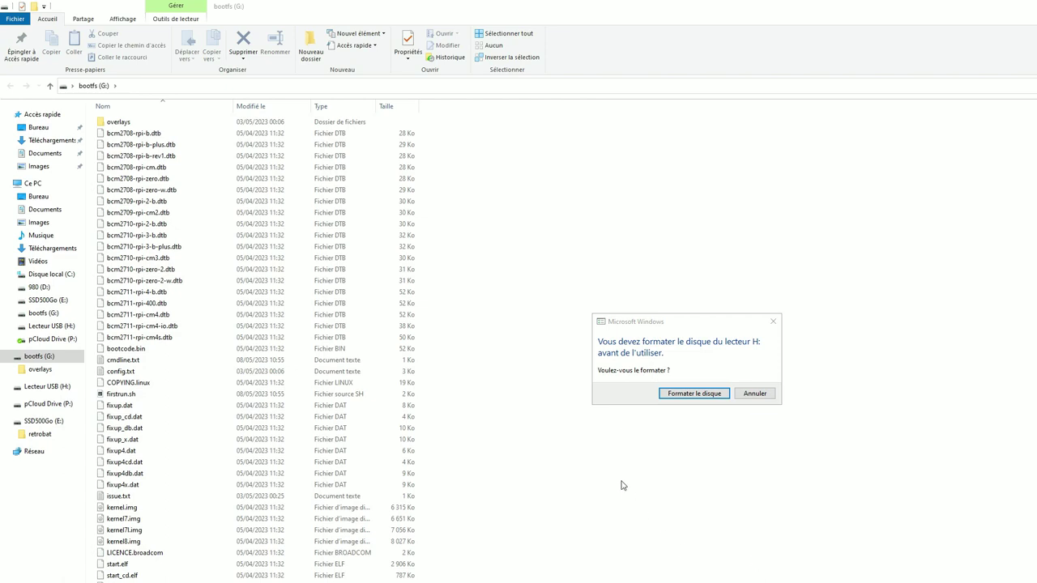
{"action": "left_click", "coordinate": [970, 15]}
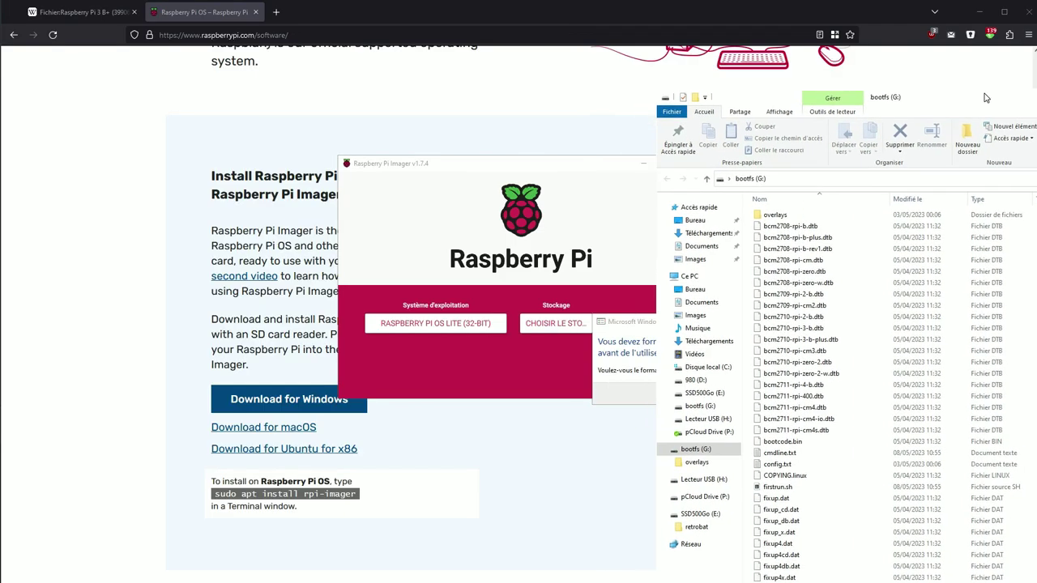
{"action": "left_click", "coordinate": [647, 324]}
{"action": "left_click", "coordinate": [774, 322]}
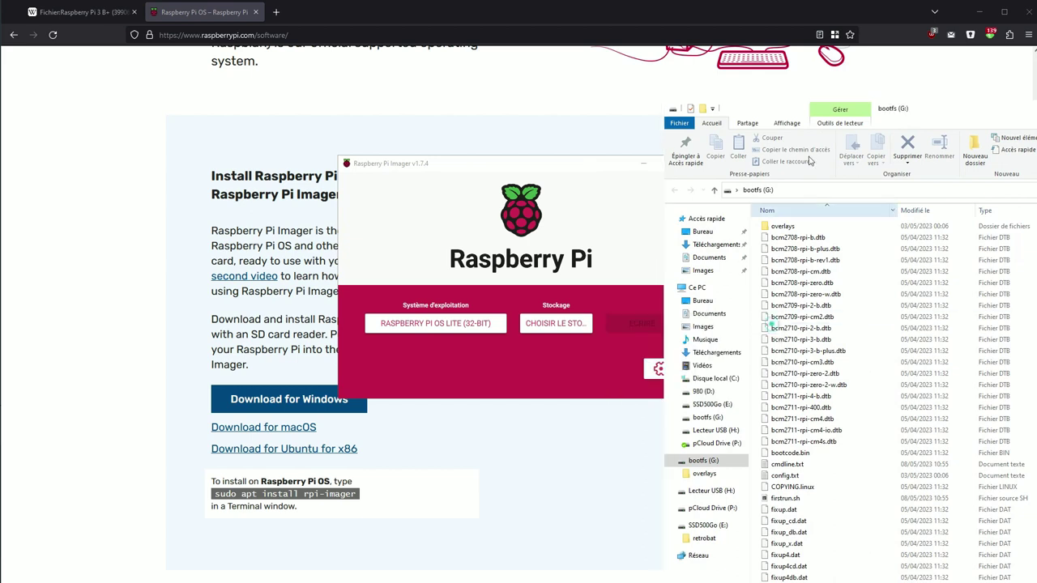
{"action": "left_click_drag", "start_coordinate": [958, 118], "coordinate": [596, 38]}
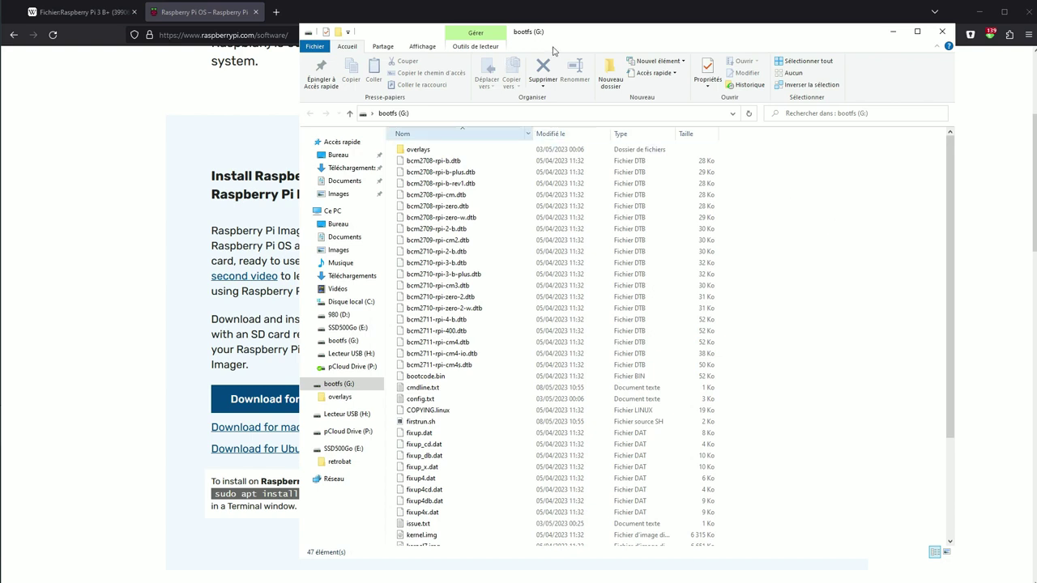
Open config.txt from the bootfs drive in a resized window and go to the end of the file.
{"action": "double_click", "coordinate": [420, 399]}
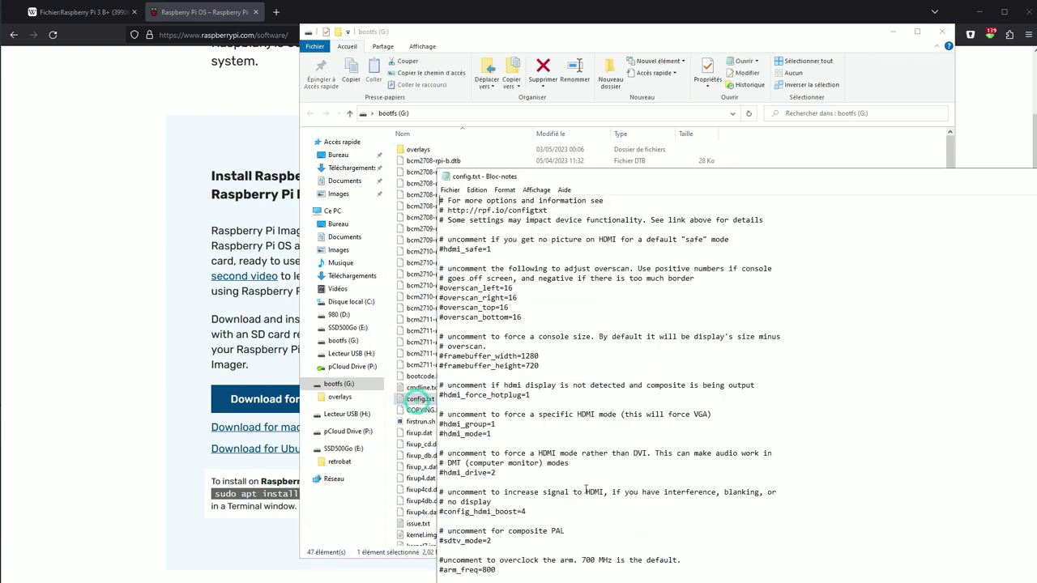
{"action": "left_click_drag", "start_coordinate": [652, 110], "coordinate": [672, 159]}
{"action": "double_click", "coordinate": [672, 159]}
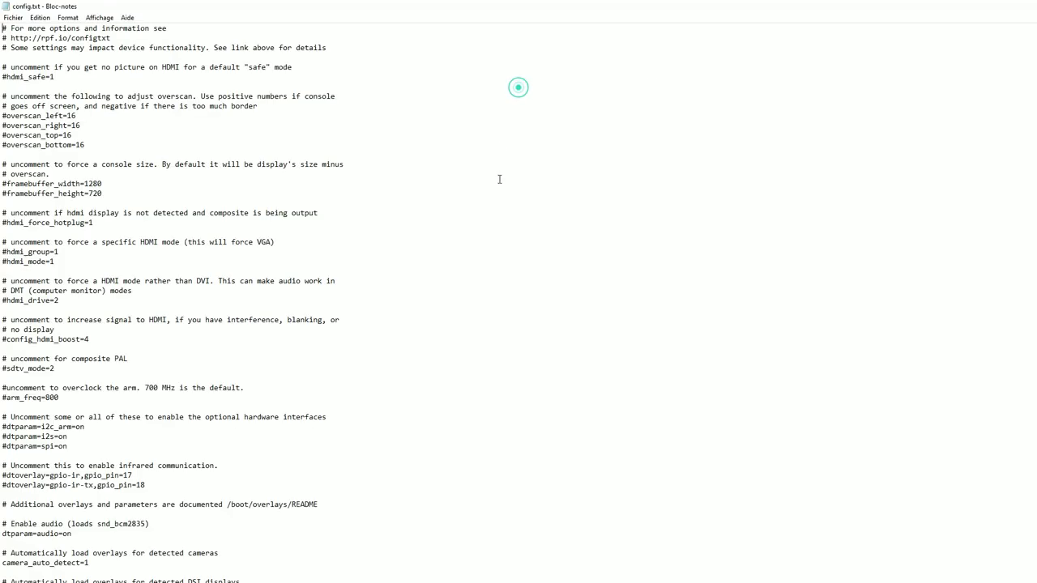
{"action": "left_click_drag", "start_coordinate": [486, 25], "coordinate": [583, 29]}
{"action": "scroll", "coordinate": [557, 180], "scroll_direction": "down", "scroll_amount": 10}
Append the lines dtoverlay=disable-bt, dtoverlay=disable-wifi and gpu_mem=16 under the last [all] section, copied from the other config.txt, followed by a line break.
{"action": "left_click", "coordinate": [216, 536]}
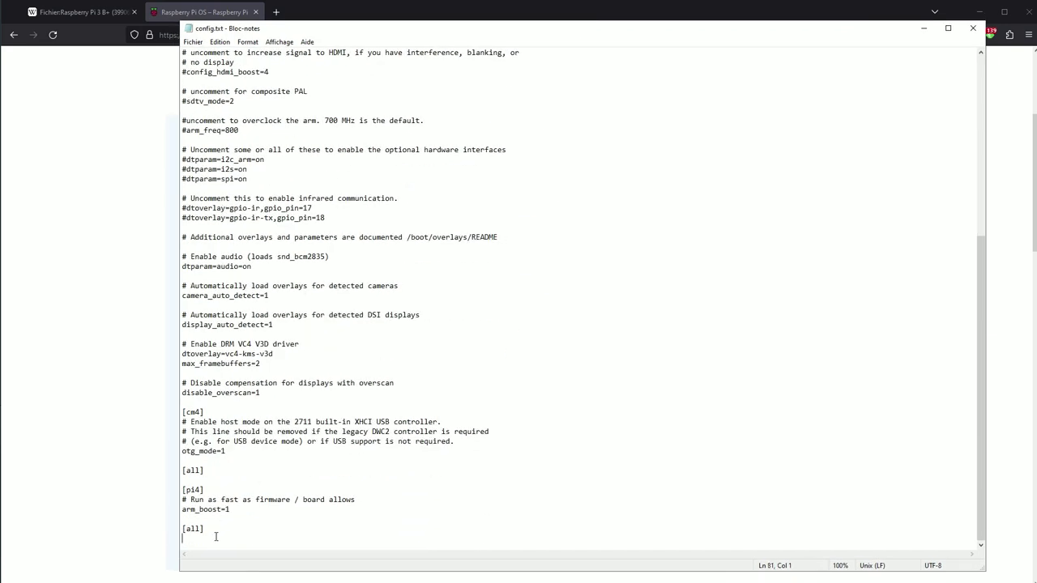
{"action": "key", "text": "alt+Tab"}
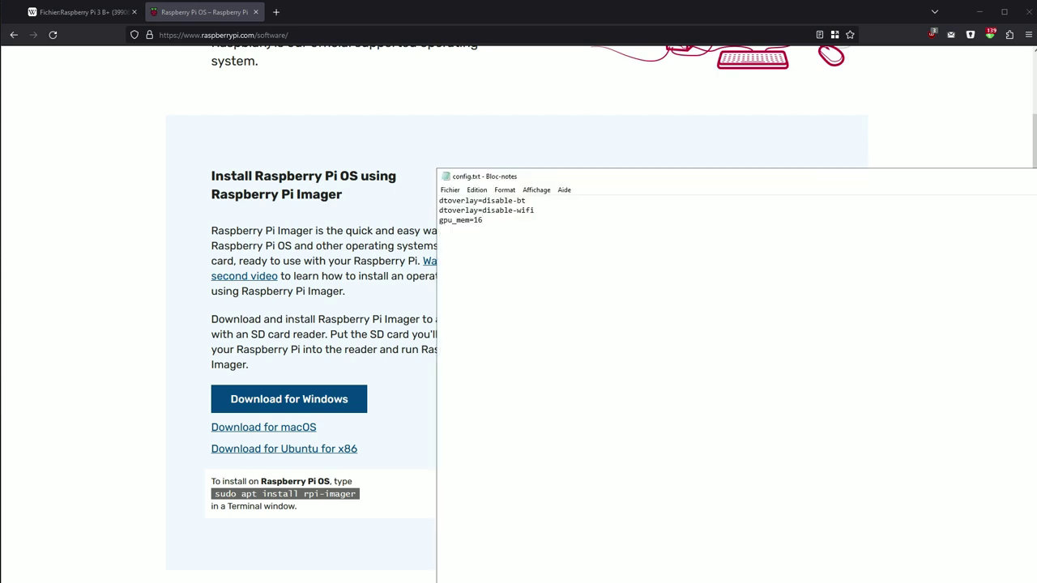
{"action": "key", "text": "alt+Tab"}
{"action": "left_click", "coordinate": [495, 388]}
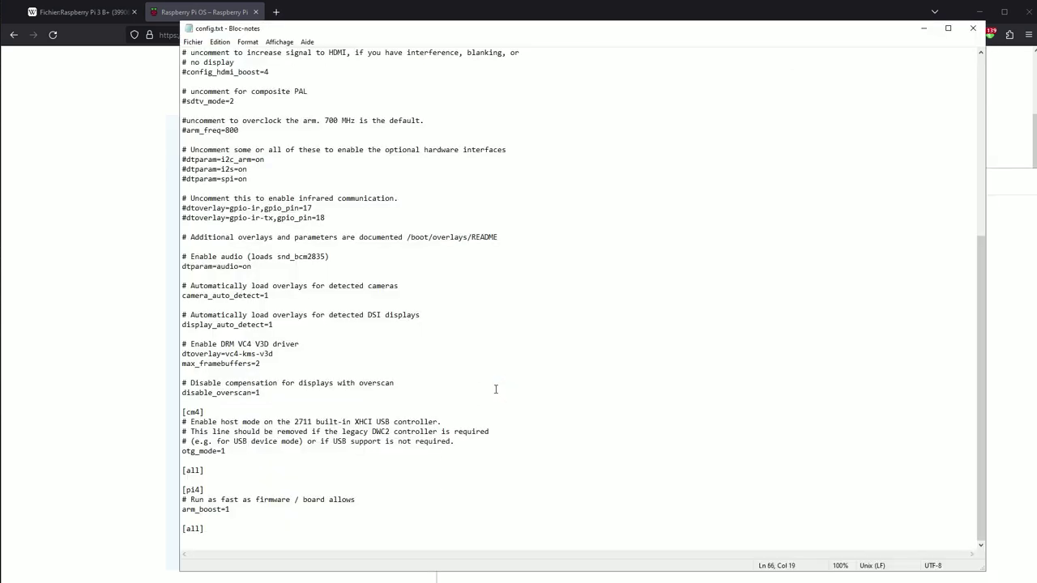
{"action": "left_click", "coordinate": [185, 538]}
{"action": "type", "text": "dtoverlay=disable-bt dtoverlay=disable-wifi gpu_mem=16"}
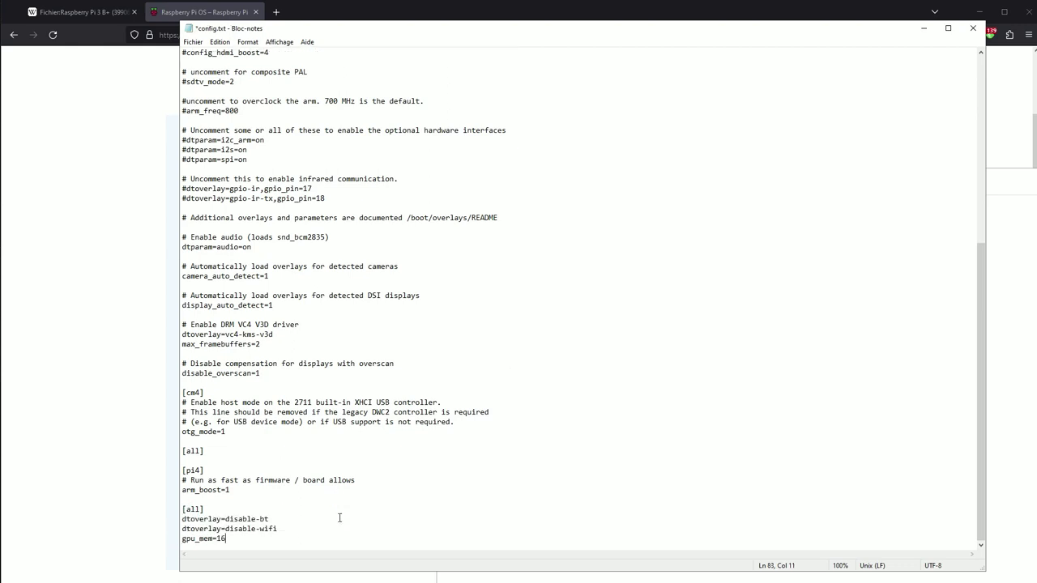
{"action": "key", "text": "Return"}
Review the added lines for disabling Bluetooth and Wi-Fi and for limiting the GPU memory.
{"action": "left_click", "coordinate": [284, 511]}
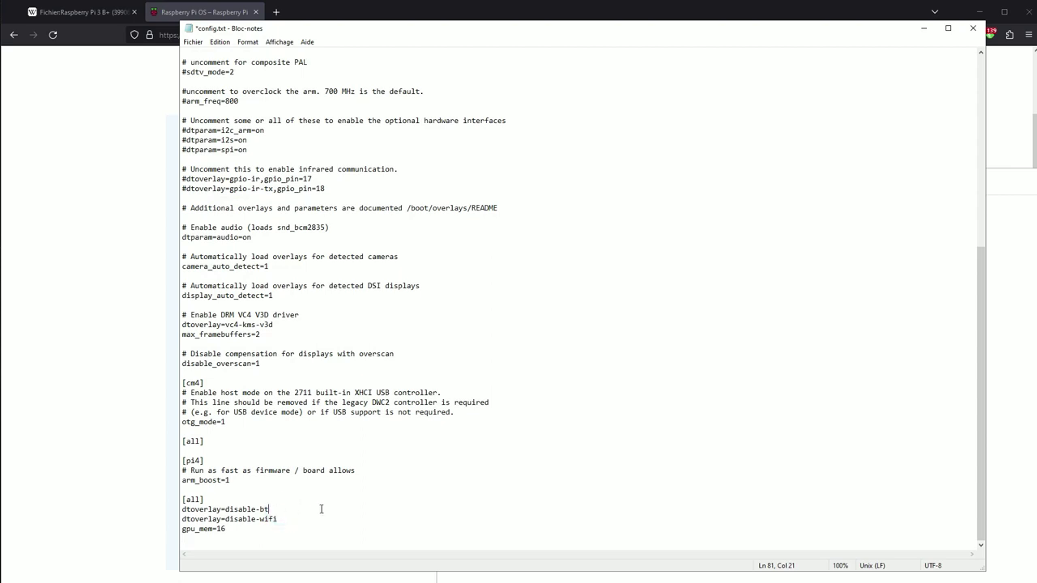
{"action": "left_click", "coordinate": [293, 520]}
{"action": "left_click", "coordinate": [309, 529]}
{"action": "left_click_drag", "start_coordinate": [288, 519], "coordinate": [152, 508]}
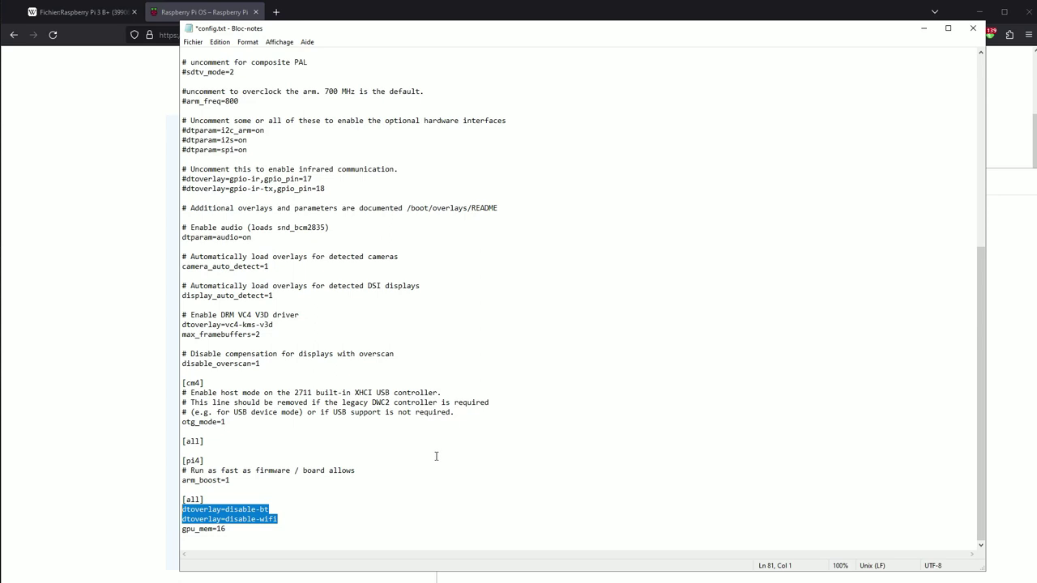
{"action": "left_click", "coordinate": [272, 536]}
{"action": "left_click", "coordinate": [245, 529]}
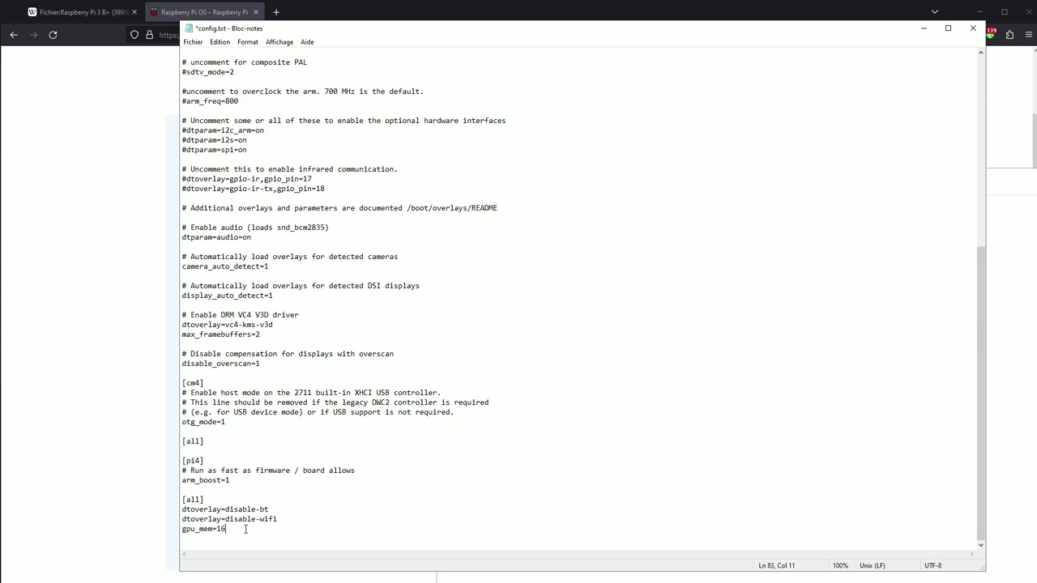
{"action": "left_click", "coordinate": [319, 520]}
Save the edited config.txt and close it.
{"action": "left_click", "coordinate": [279, 543]}
{"action": "key", "text": "ctrl+s"}
{"action": "left_click", "coordinate": [971, 30]}
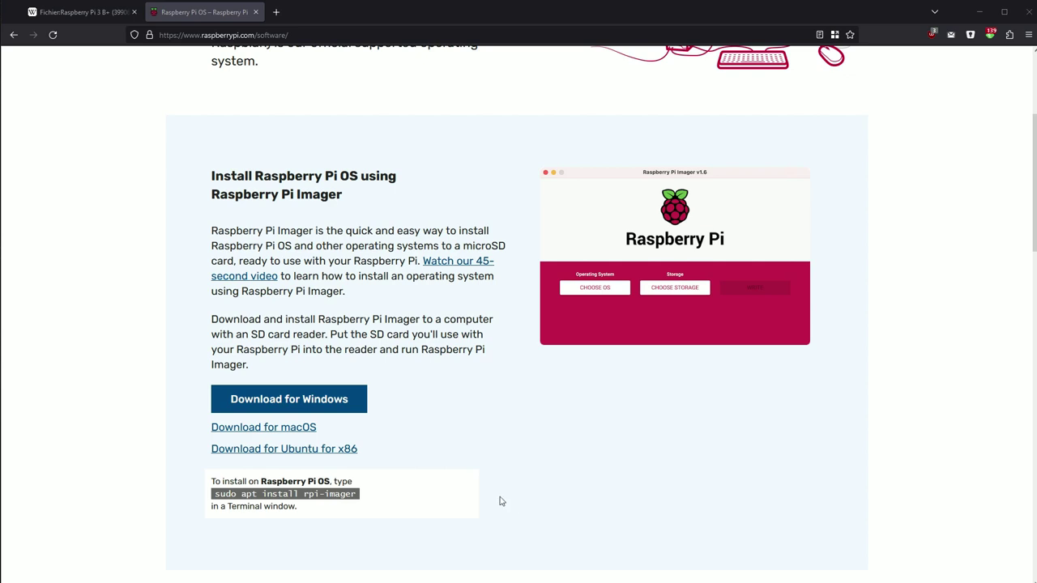
Open a Windows command prompt, enlarge its text and reposition its window.
{"action": "left_click", "coordinate": [766, 457]}
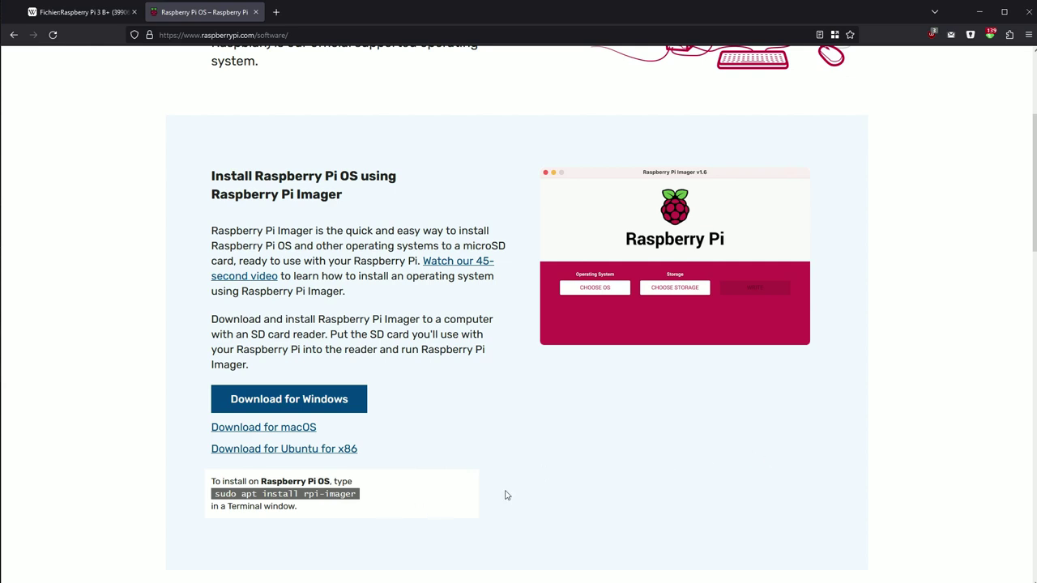
{"action": "key", "text": "super"}
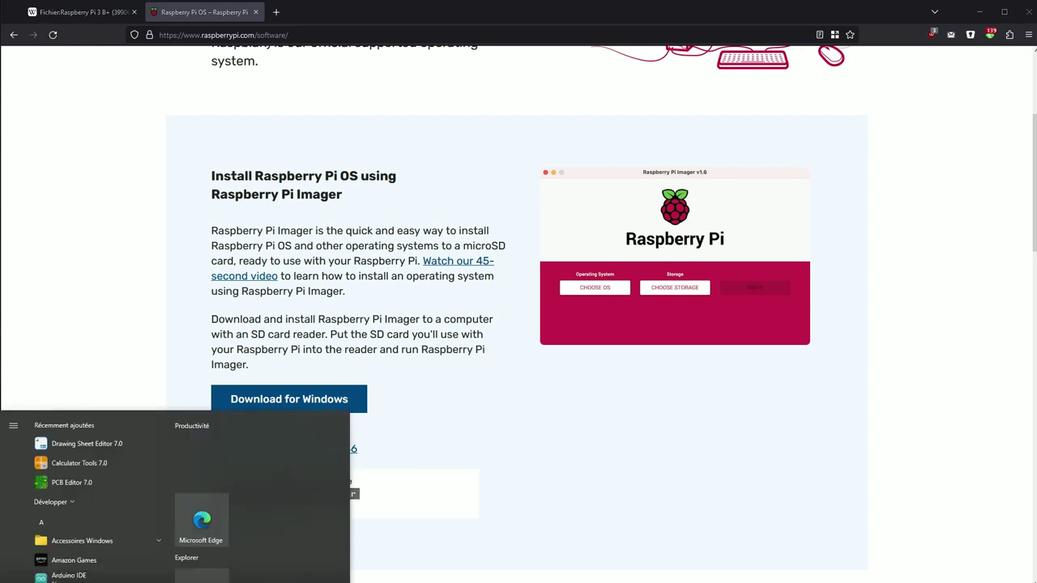
{"action": "type", "text": "cmd"}
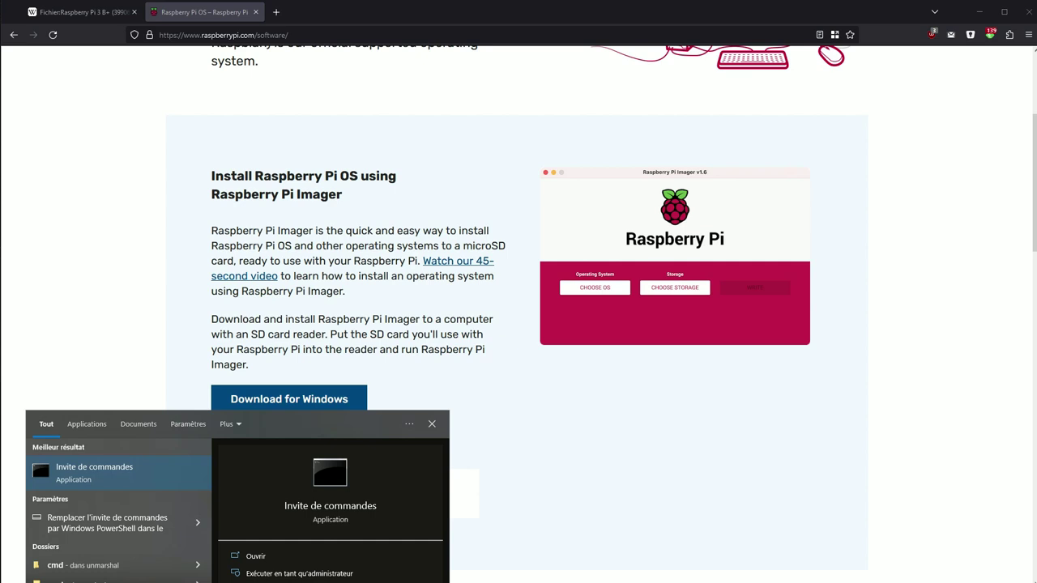
{"action": "key", "text": "Return"}
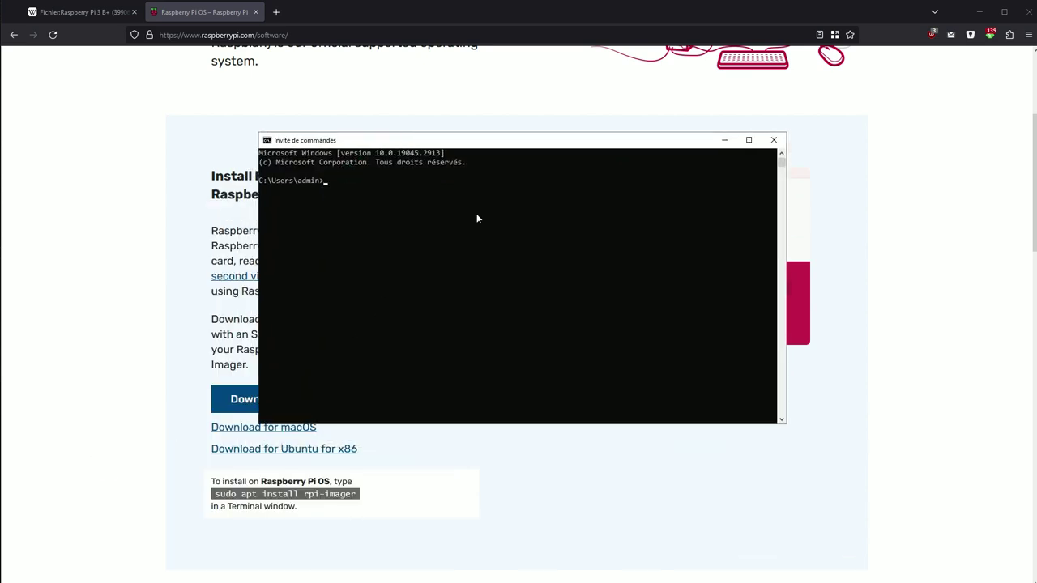
{"action": "scroll", "coordinate": [477, 213], "scroll_direction": "up", "scroll_amount": 4, "text": "ctrl"}
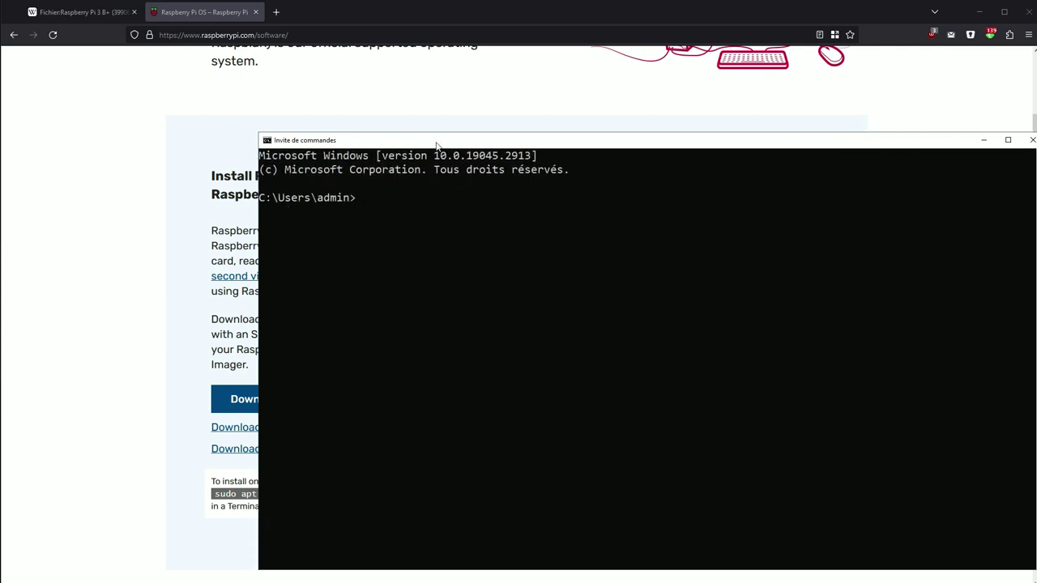
{"action": "left_click", "coordinate": [436, 144]}
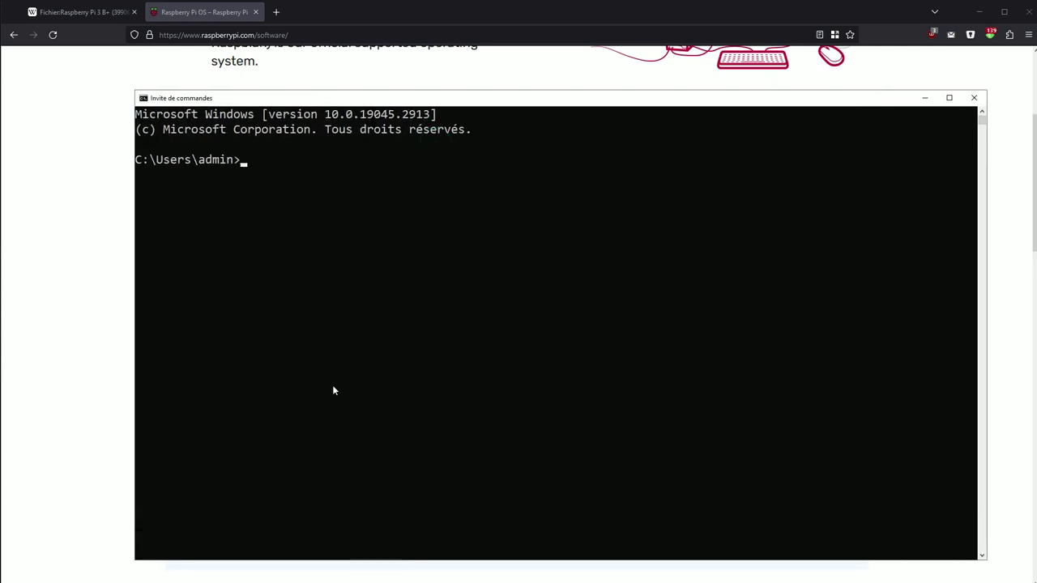
Ping vpn.local from the command prompt and stop the ping after a few replies.
{"action": "type", "text": "ping vpn.local"}
{"action": "key", "text": "Return"}
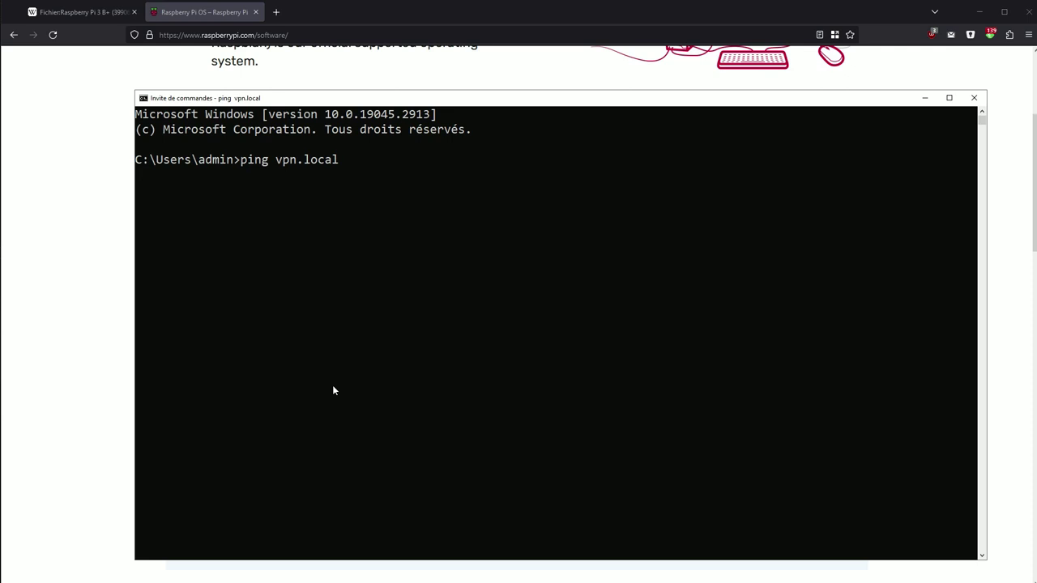
{"action": "key", "text": "ctrl+c"}
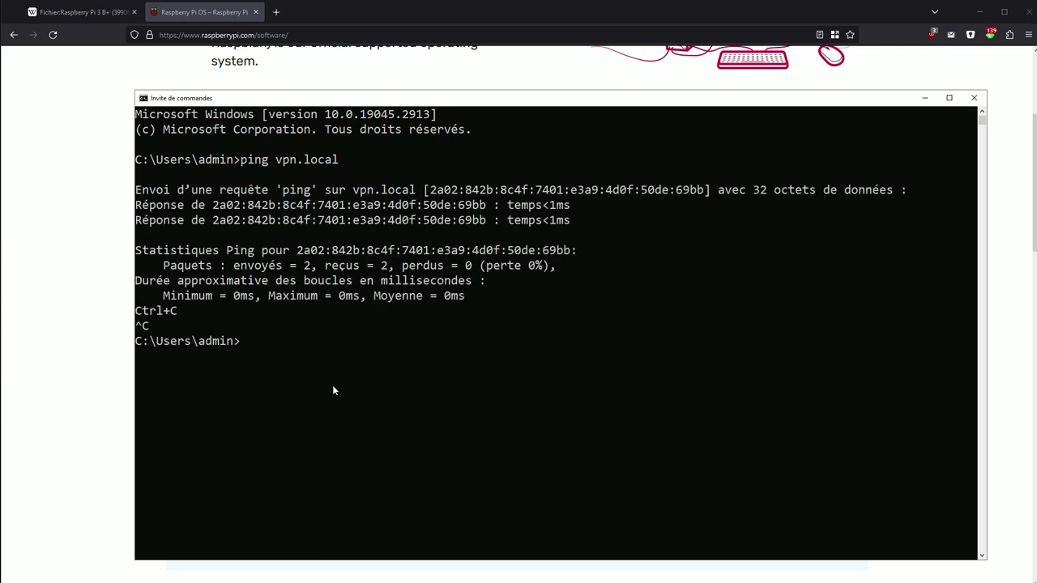
Ping vpn.local over IPv4 by adding the -4 option to the previous command, and stop it after a few replies.
{"action": "key", "text": "Up"}
{"action": "key", "text": "Left"}
{"action": "key", "text": "Left"}
{"action": "key", "text": "Left"}
{"action": "key", "text": "Left"}
{"action": "key", "text": "Left"}
{"action": "key", "text": "Left"}
{"action": "key", "text": "Left"}
{"action": "key", "text": "Left"}
{"action": "key", "text": "Left"}
{"action": "key", "text": "Left"}
{"action": "type", "text": "-4"}
{"action": "key", "text": "Return"}
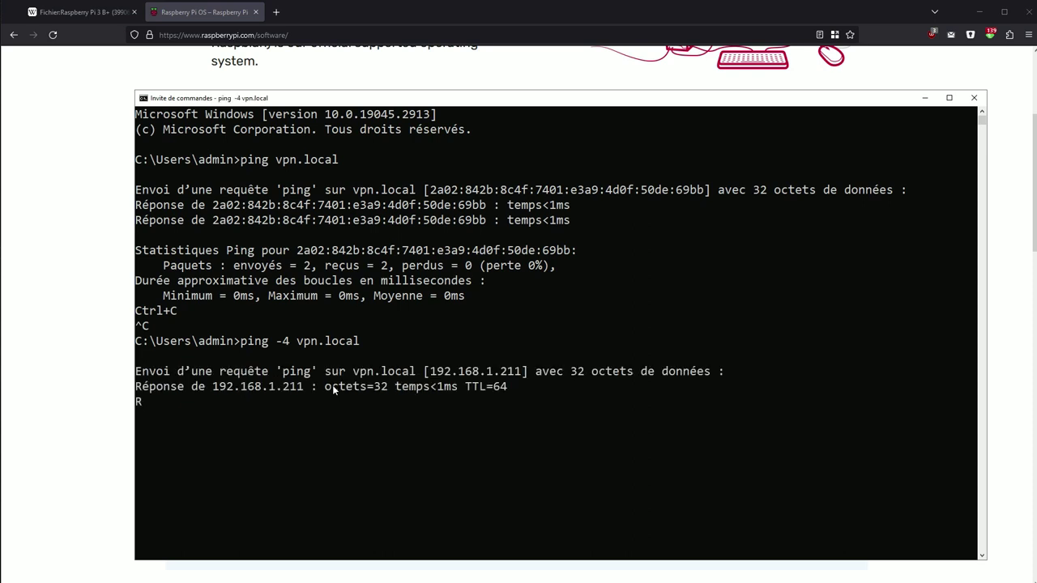
{"action": "key", "text": "ctrl+c"}
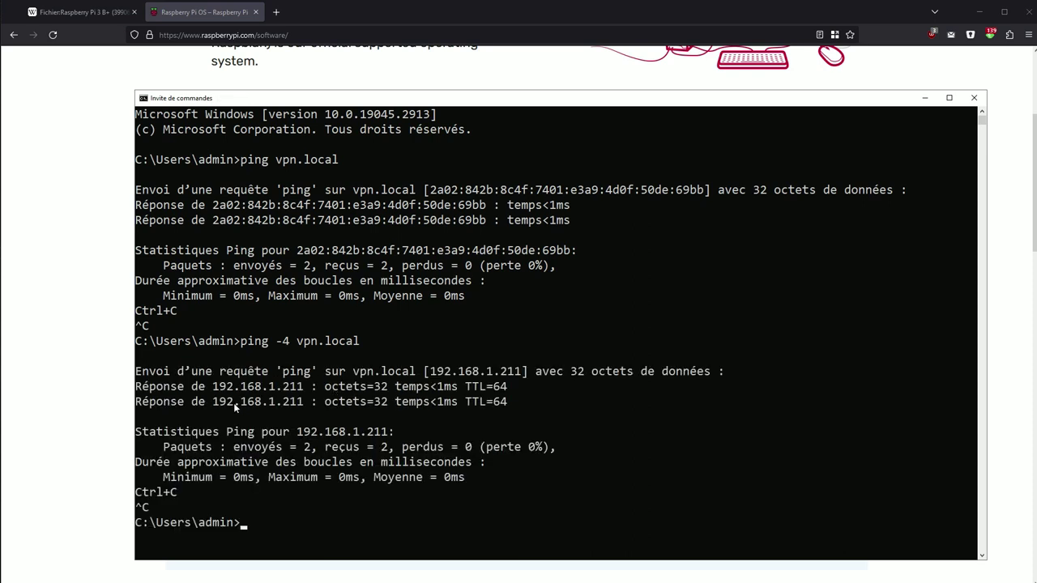
Copy the IPv4 address from the ping reply and begin the command with ssh admin@.
{"action": "left_click_drag", "start_coordinate": [214, 403], "coordinate": [303, 402]}
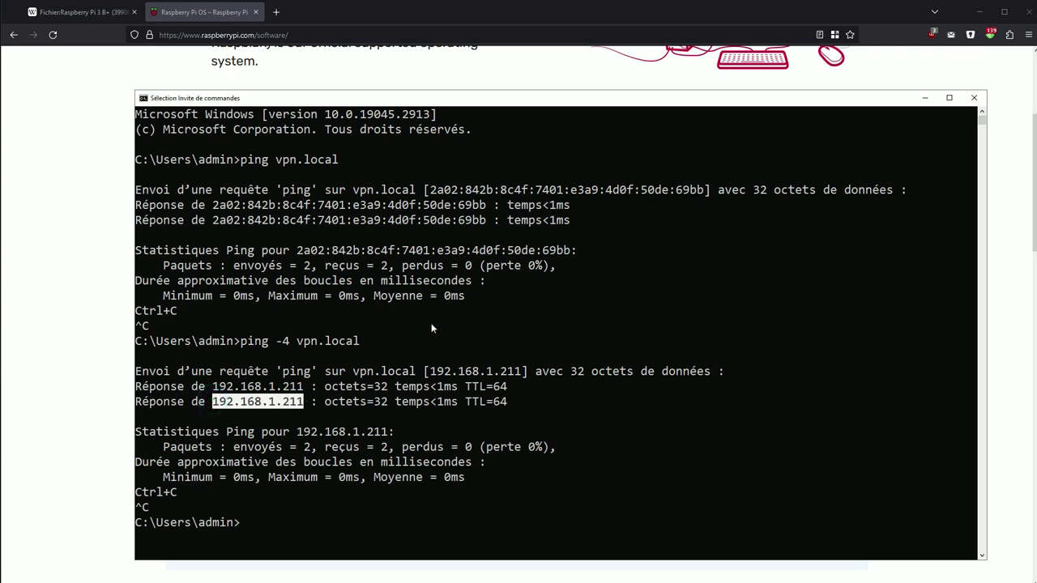
{"action": "key", "text": "ctrl+c"}
{"action": "type", "text": "ssh"}
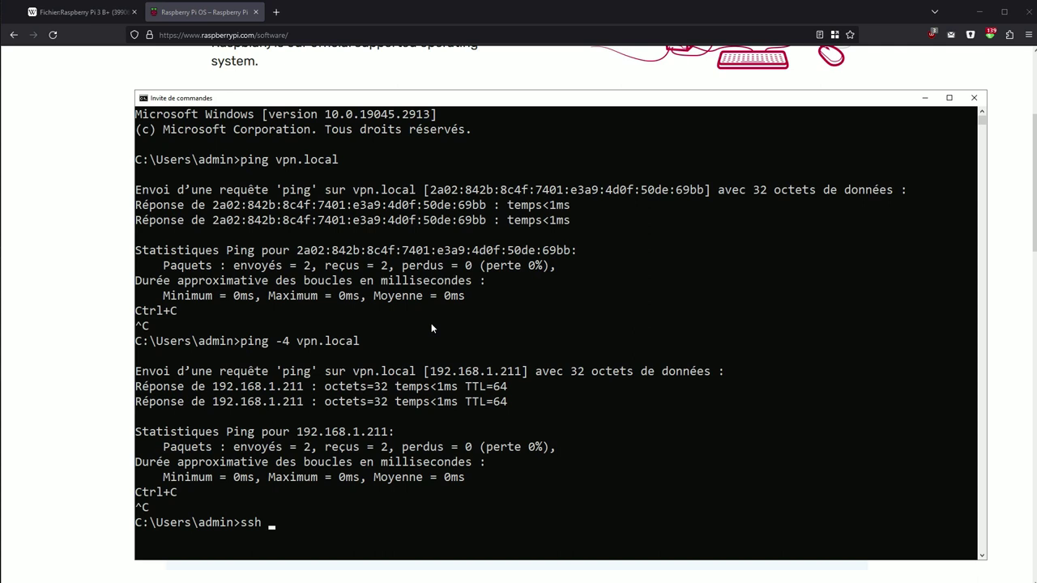
{"action": "type", "text": " admin@"}
{"action": "right_click", "coordinate": [549, 417]}
{"action": "key", "text": "BackSpace"}
{"action": "key", "text": "BackSpace"}
{"action": "key", "text": "BackSpace"}
{"action": "key", "text": "BackSpace"}
{"action": "key", "text": "BackSpace"}
{"action": "key", "text": "BackSpace"}
{"action": "key", "text": "BackSpace"}
{"action": "key", "text": "BackSpace"}
{"action": "key", "text": "BackSpace"}
{"action": "key", "text": "BackSpace"}
{"action": "key", "text": "BackSpace"}
{"action": "key", "text": "BackSpace"}
{"action": "key", "text": "BackSpace"}
{"action": "key", "text": "BackSpace"}
{"action": "key", "text": "BackSpace"}
{"action": "key", "text": "BackSpace"}
{"action": "key", "text": "BackSpace"}
{"action": "key", "text": "BackSpace"}
{"action": "key", "text": "BackSpace"}
{"action": "key", "text": "BackSpace"}
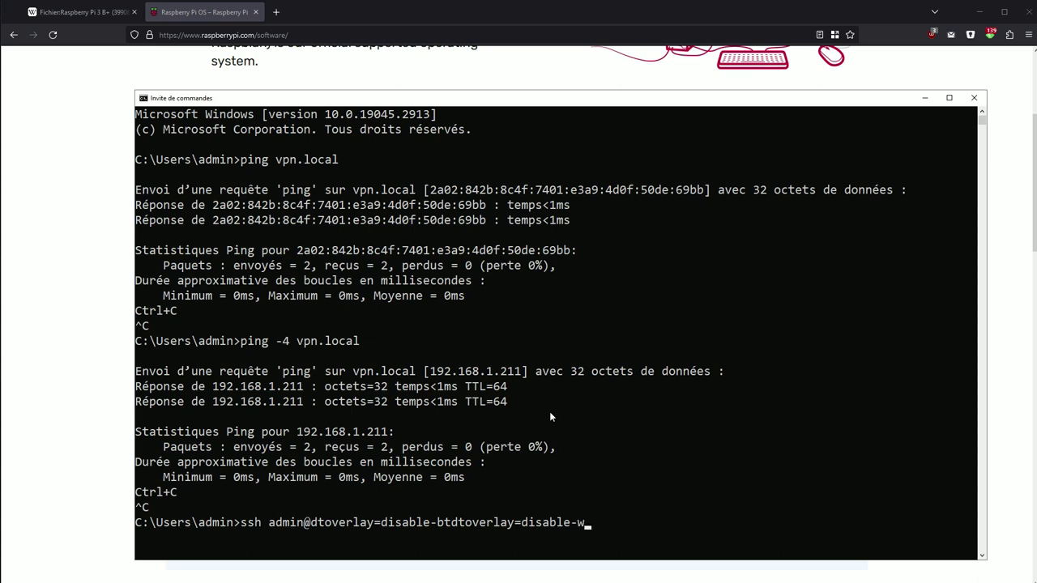
{"action": "key", "text": "BackSpace"}
{"action": "key", "text": "BackSpace"}
{"action": "key", "text": "BackSpace"}
{"action": "key", "text": "BackSpace"}
{"action": "key", "text": "BackSpace"}
{"action": "key", "text": "BackSpace"}
{"action": "key", "text": "BackSpace"}
{"action": "key", "text": "BackSpace"}
{"action": "key", "text": "BackSpace"}
{"action": "key", "text": "BackSpace"}
{"action": "key", "text": "BackSpace"}
{"action": "key", "text": "BackSpace"}
{"action": "key", "text": "BackSpace"}
{"action": "key", "text": "BackSpace"}
{"action": "key", "text": "BackSpace"}
{"action": "key", "text": "BackSpace"}
{"action": "key", "text": "BackSpace"}
{"action": "key", "text": "BackSpace"}
{"action": "key", "text": "BackSpace"}
{"action": "key", "text": "BackSpace"}
Complete the SSH command with the address 192.168.1.211 and start the connection.
{"action": "type", "text": "192.168.1.211"}
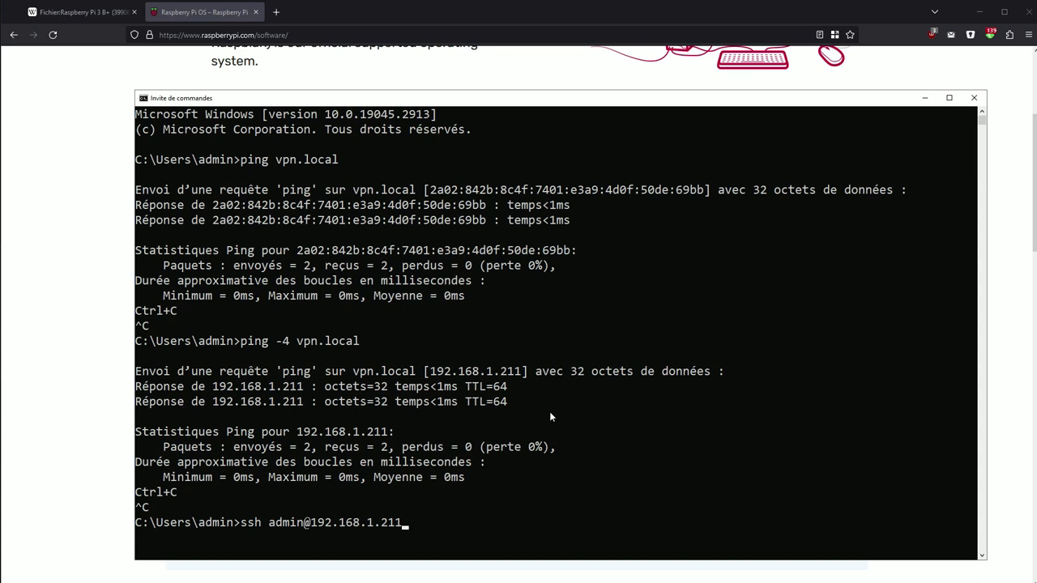
{"action": "key", "text": "Return"}
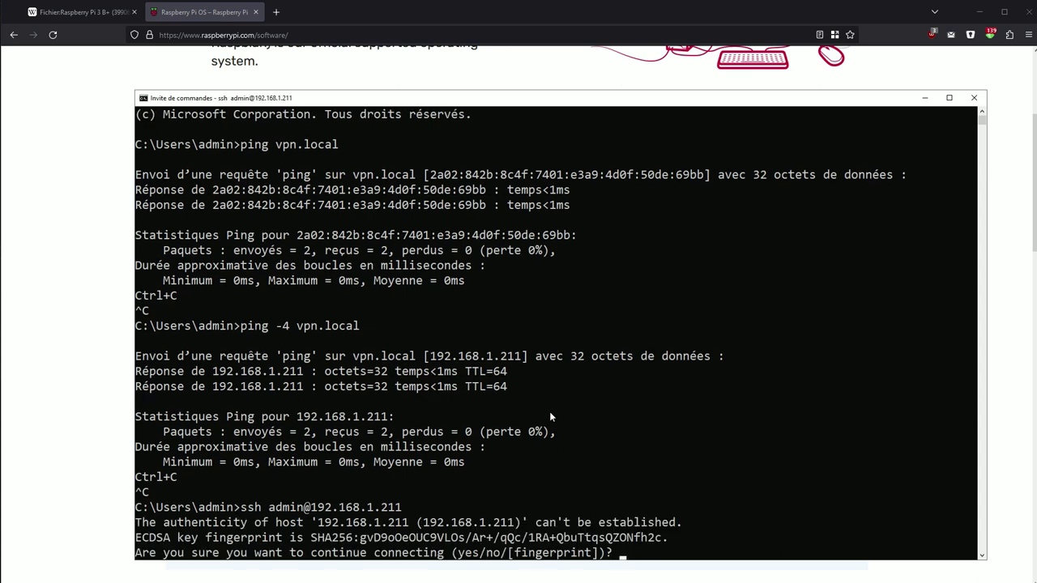
Accept the host fingerprint with yes and log in to the Raspberry Pi with the account password.
{"action": "type", "text": "yes"}
{"action": "key", "text": "Return"}
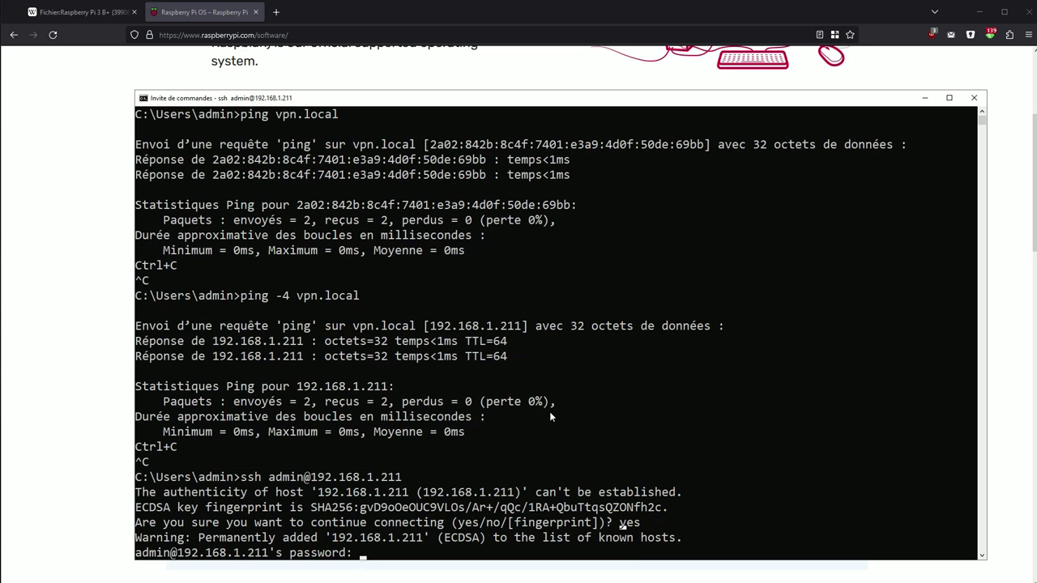
{"action": "key", "text": "Return"}
{"action": "key", "text": "Return"}
{"action": "key", "text": "Return"}
{"action": "key", "text": "Return"}
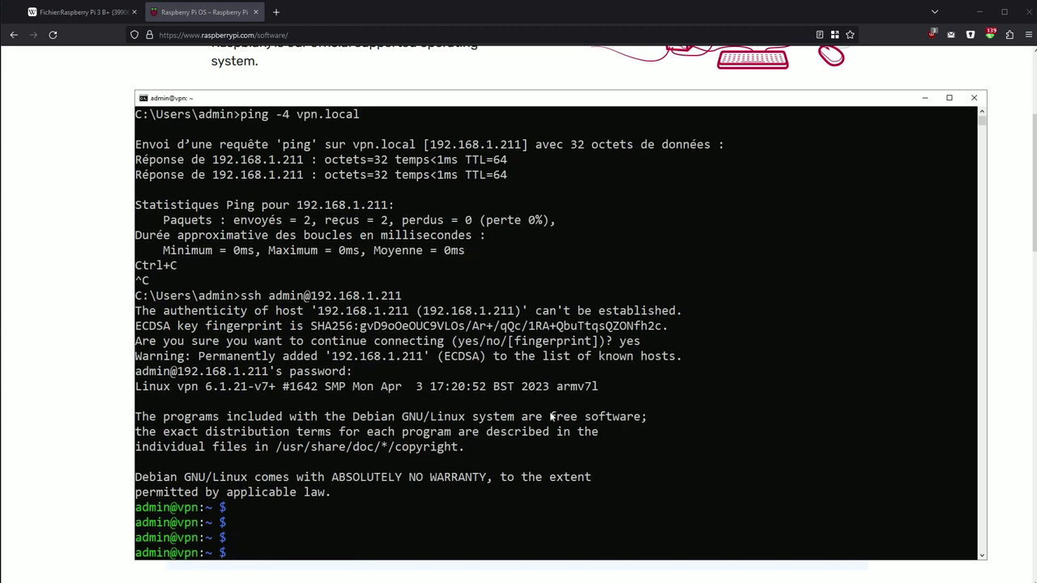
Try the ll command, and examine the total and used memory in megabytes with free -m.
{"action": "type", "text": "ll"}
{"action": "key", "text": "Return"}
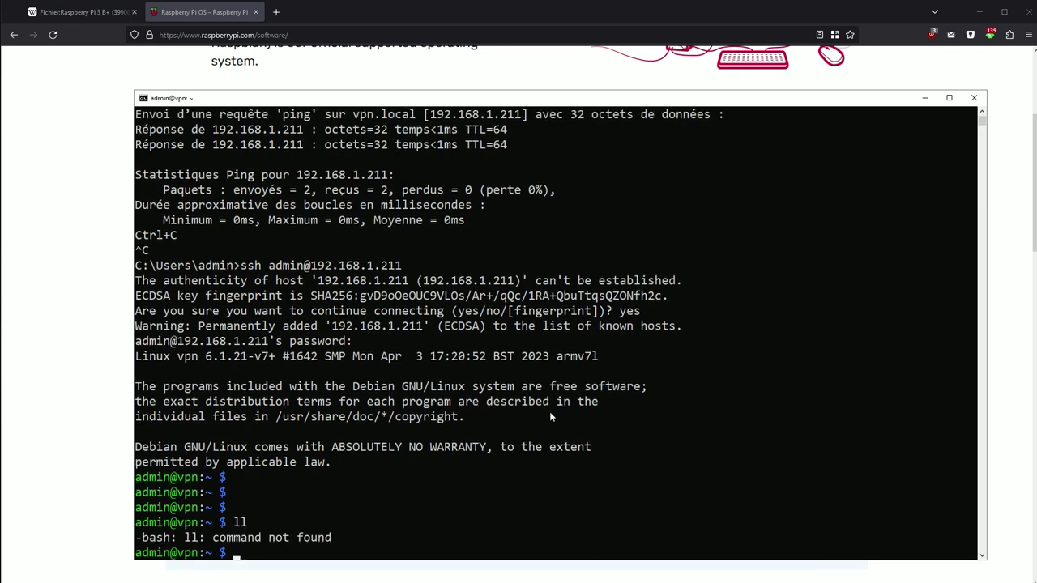
{"action": "type", "text": "free -m"}
{"action": "key", "text": "Return"}
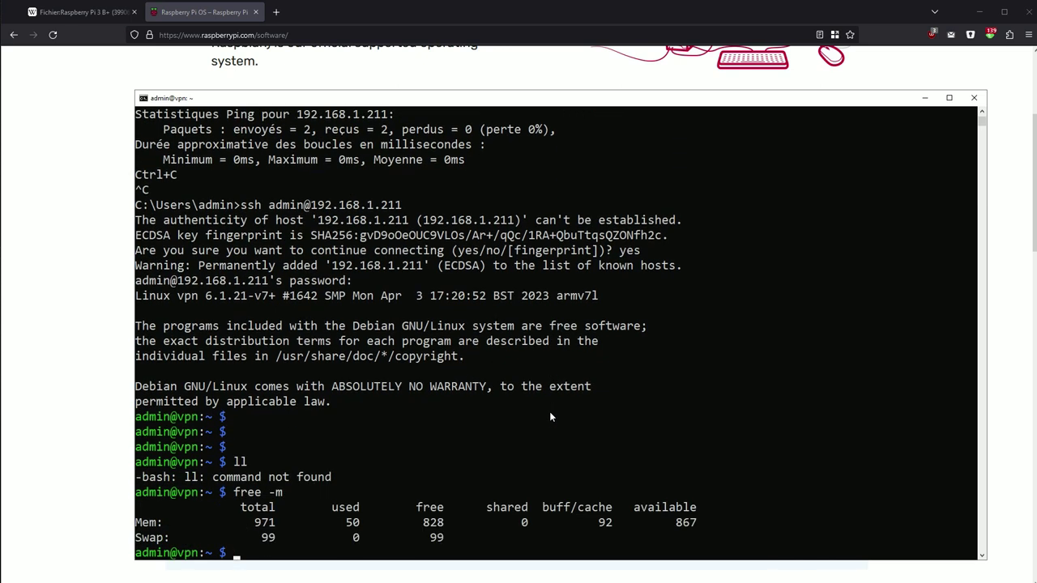
{"action": "left_click", "coordinate": [257, 523]}
{"action": "left_click", "coordinate": [335, 522]}
{"action": "left_click", "coordinate": [261, 522]}
{"action": "left_click", "coordinate": [348, 522]}
{"action": "left_click_drag", "start_coordinate": [342, 522], "coordinate": [363, 522]}
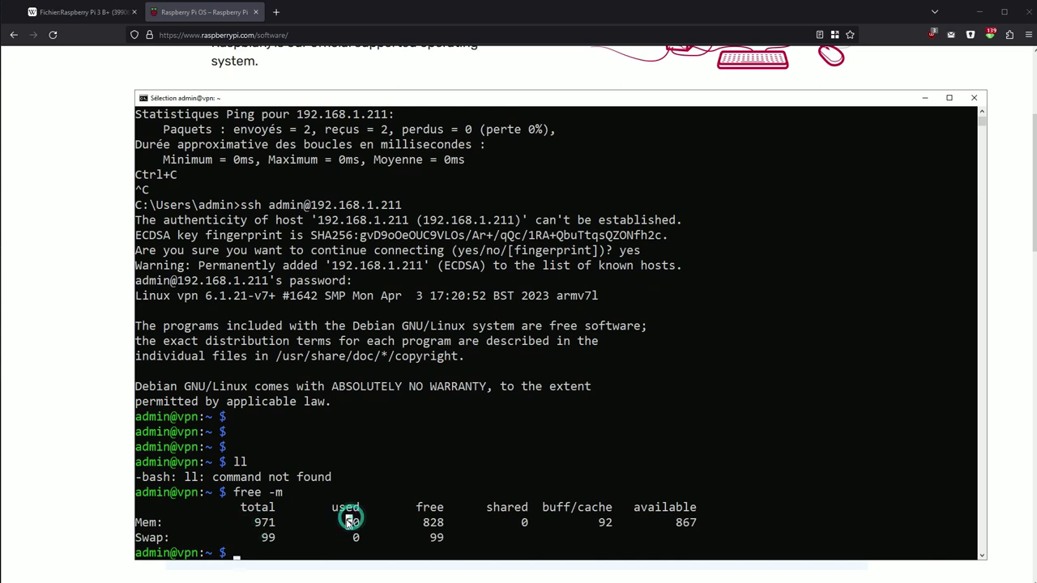
{"action": "left_click", "coordinate": [419, 433]}
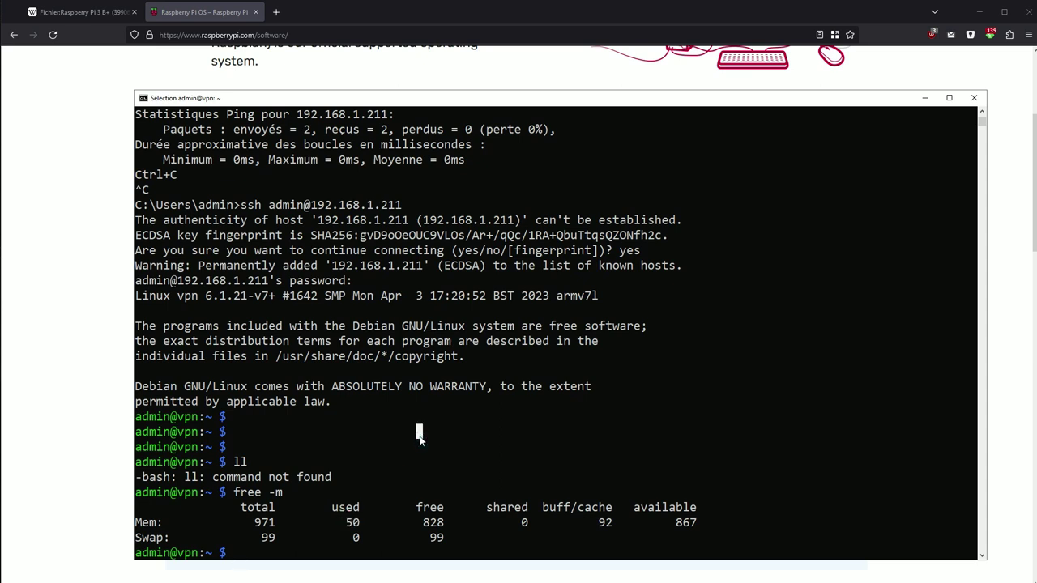
List the network interfaces with ip a and highlight the IPv4 address of eth0.
{"action": "type", "text": "ip a"}
{"action": "key", "text": "Return"}
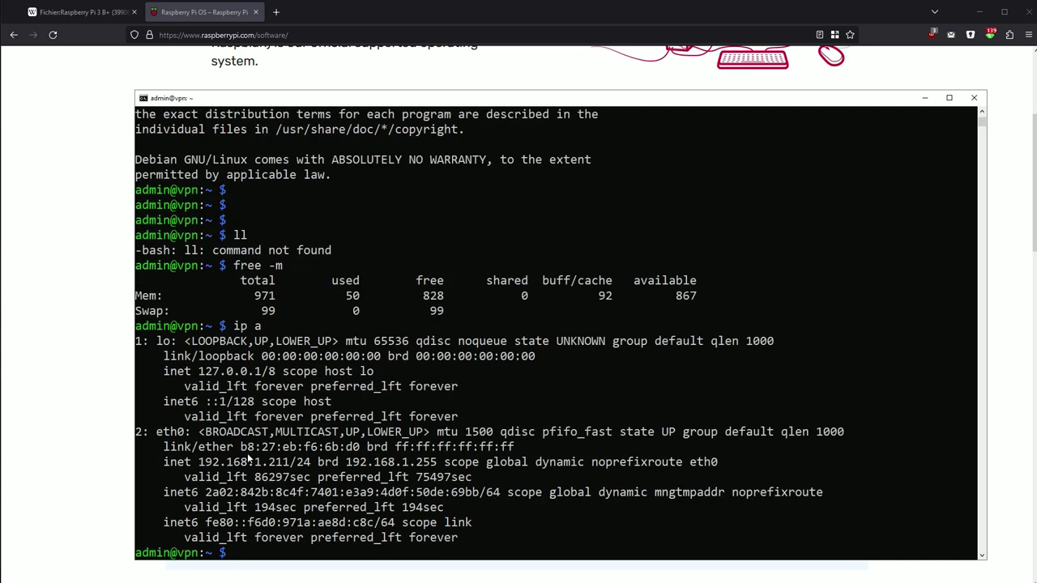
{"action": "mouse_move", "coordinate": [198, 462]}
{"action": "left_mouse_down"}
{"action": "mouse_move", "coordinate": [285, 465]}
{"action": "mouse_move", "coordinate": [212, 477]}
{"action": "mouse_move", "coordinate": [199, 462]}
{"action": "left_mouse_up"}
{"action": "right_click", "coordinate": [285, 466]}
{"action": "left_click", "coordinate": [284, 462]}
{"action": "right_click", "coordinate": [308, 418]}
{"action": "type", "text": "ping"}
{"action": "key", "text": "BackSpace"}
{"action": "key", "text": "BackSpace"}
{"action": "key", "text": "BackSpace"}
{"action": "key", "text": "BackSpace"}
Open /etc/dhcpcd.conf in nano with sudo rights.
{"action": "type", "text": "sudo nano /etc/dh"}
{"action": "key", "text": "Tab"}
{"action": "key", "text": "Tab"}
{"action": "type", "text": "d."}
{"action": "key", "text": "BackSpace"}
{"action": "key", "text": "BackSpace"}
{"action": "key", "text": "BackSpace"}
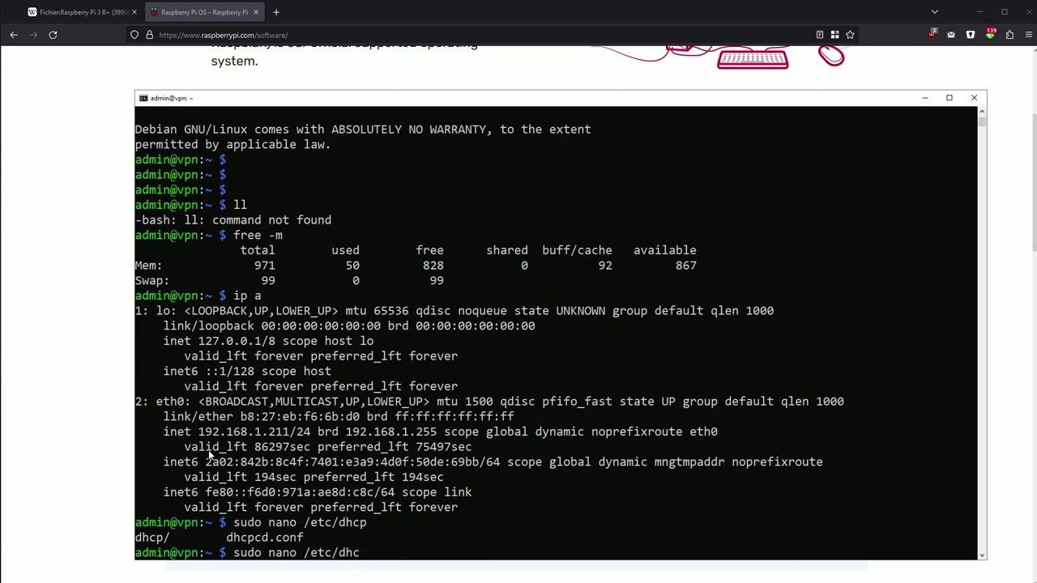
{"action": "type", "text": "pcd"}
{"action": "key", "text": "Tab"}
{"action": "key", "text": "Right"}
{"action": "key", "text": "Right"}
{"action": "key", "text": "Right"}
{"action": "key", "text": "Right"}
{"action": "key", "text": "Right"}
{"action": "key", "text": "Right"}
{"action": "key", "text": "Right"}
{"action": "key", "text": "Right"}
{"action": "key", "text": "End"}
{"action": "key", "text": "Return"}
Uncomment the interface eth0, ip_address, ip6_address, routers and domain_name_servers lines in the example static IP configuration.
{"action": "key", "text": "Down"}
{"action": "key", "text": "Down"}
{"action": "key", "text": "Down"}
{"action": "key", "text": "Down"}
{"action": "key", "text": "Down"}
{"action": "key", "text": "Down"}
{"action": "key", "text": "Down"}
{"action": "key", "text": "Down"}
{"action": "key", "text": "Down"}
{"action": "key", "text": "Down"}
{"action": "key", "text": "Down"}
{"action": "key", "text": "Down"}
{"action": "key", "text": "Down"}
{"action": "key", "text": "Down"}
{"action": "key", "text": "Down"}
{"action": "key", "text": "Down"}
{"action": "key", "text": "Down"}
{"action": "key", "text": "Down"}
{"action": "key", "text": "Down"}
{"action": "key", "text": "Down"}
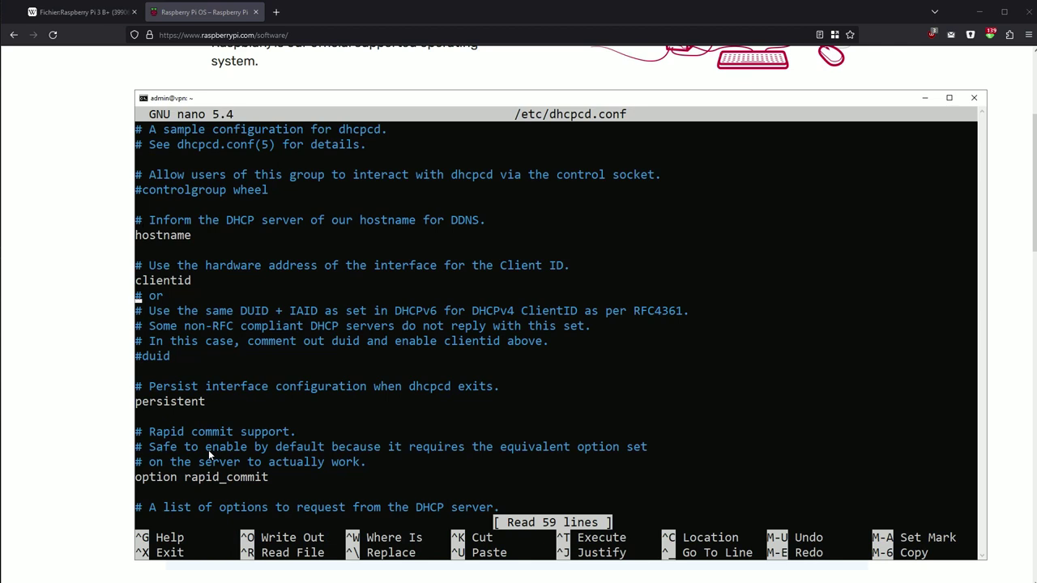
{"action": "key", "text": "Down"}
{"action": "key", "text": "Down"}
{"action": "key", "text": "Down"}
{"action": "key", "text": "Down"}
{"action": "key", "text": "Down"}
{"action": "key", "text": "Down"}
{"action": "key", "text": "Down"}
{"action": "key", "text": "Down"}
{"action": "key", "text": "Down"}
{"action": "key", "text": "Down"}
{"action": "key", "text": "Down"}
{"action": "key", "text": "Down"}
{"action": "key", "text": "Down"}
{"action": "key", "text": "Down"}
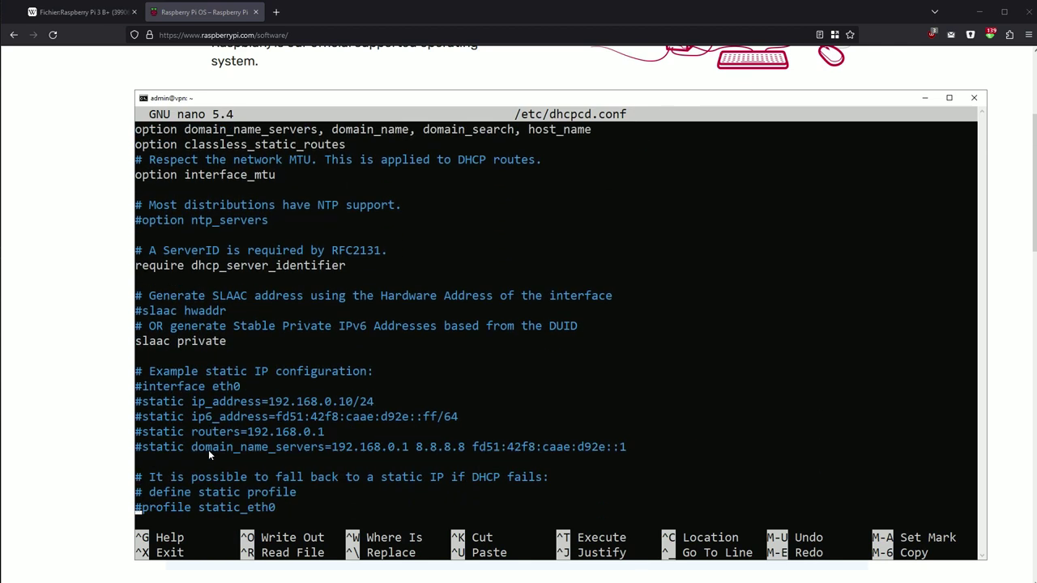
{"action": "key", "text": "Up"}
{"action": "key", "text": "Up"}
{"action": "key", "text": "Up"}
{"action": "key", "text": "Up"}
{"action": "key", "text": "Up"}
{"action": "key", "text": "Up"}
{"action": "key", "text": "Up"}
{"action": "key", "text": "Up"}
{"action": "key", "text": "Up"}
{"action": "key", "text": "Up"}
{"action": "key", "text": "Up"}
{"action": "key", "text": "Up"}
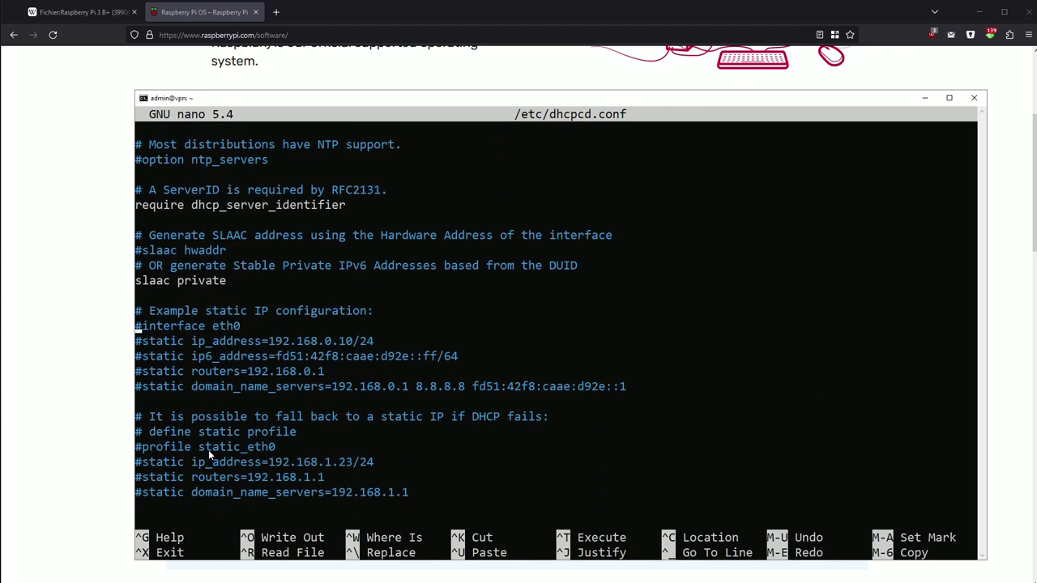
{"action": "key", "text": "Delete"}
{"action": "key", "text": "Down"}
{"action": "key", "text": "Delete"}
{"action": "key", "text": "Down"}
{"action": "key", "text": "Delete"}
{"action": "key", "text": "Down"}
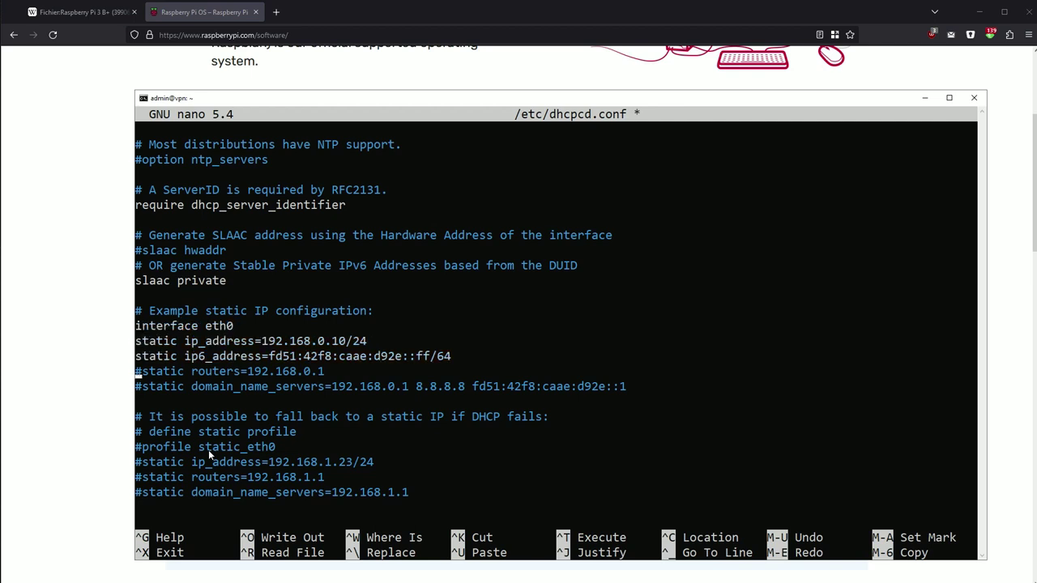
{"action": "key", "text": "Delete"}
{"action": "key", "text": "Down"}
{"action": "key", "text": "Delete"}
Set the static ip_address of eth0 to 192.168.1.254/24.
{"action": "key", "text": "Up"}
{"action": "key", "text": "Up"}
{"action": "key", "text": "End"}
{"action": "key", "text": "Left"}
{"action": "key", "text": "Left"}
{"action": "key", "text": "Left"}
{"action": "key", "text": "Left"}
{"action": "key", "text": "Left"}
{"action": "key", "text": "Left"}
{"action": "key", "text": "BackSpace"}
{"action": "type", "text": "1"}
{"action": "key", "text": "Right"}
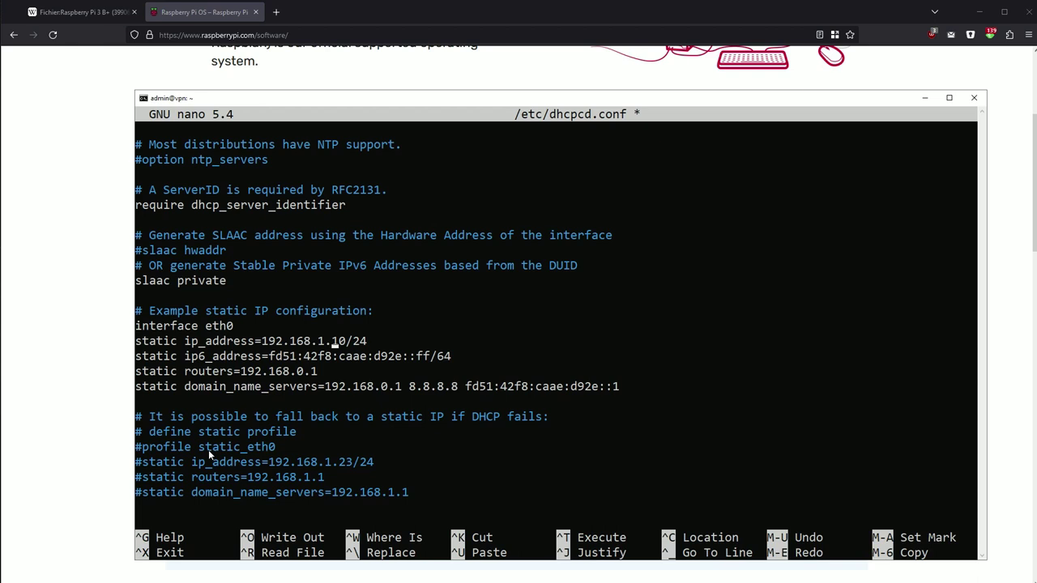
{"action": "key", "text": "Delete"}
{"action": "key", "text": "Delete"}
{"action": "type", "text": "254"}
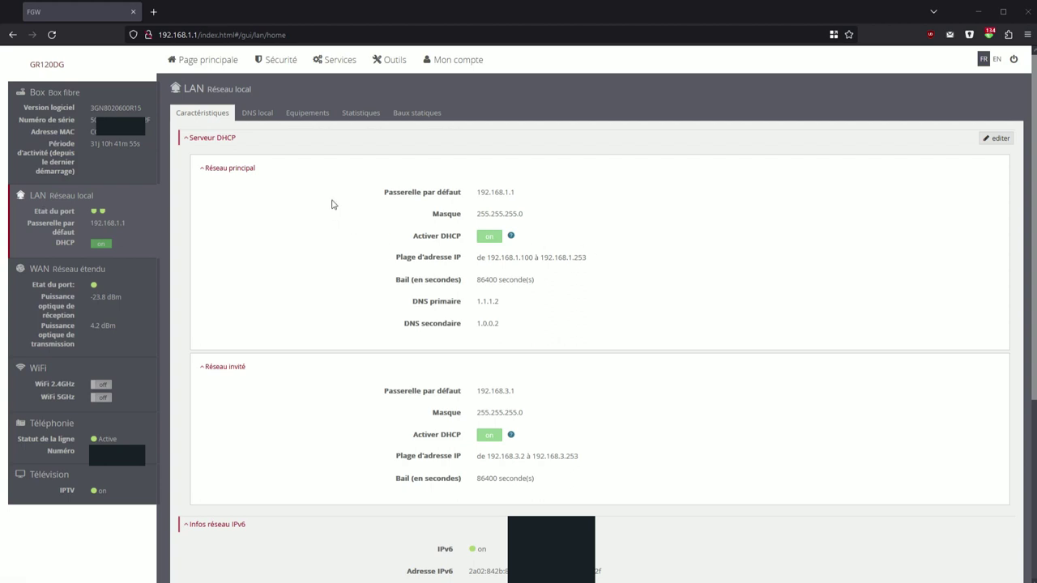
Switch to the router's LAN page in the browser, open the DHCP server settings for editing, and examine the main network's default gateway and subnet mask.
{"action": "left_click", "coordinate": [185, 137]}
{"action": "left_click", "coordinate": [185, 137]}
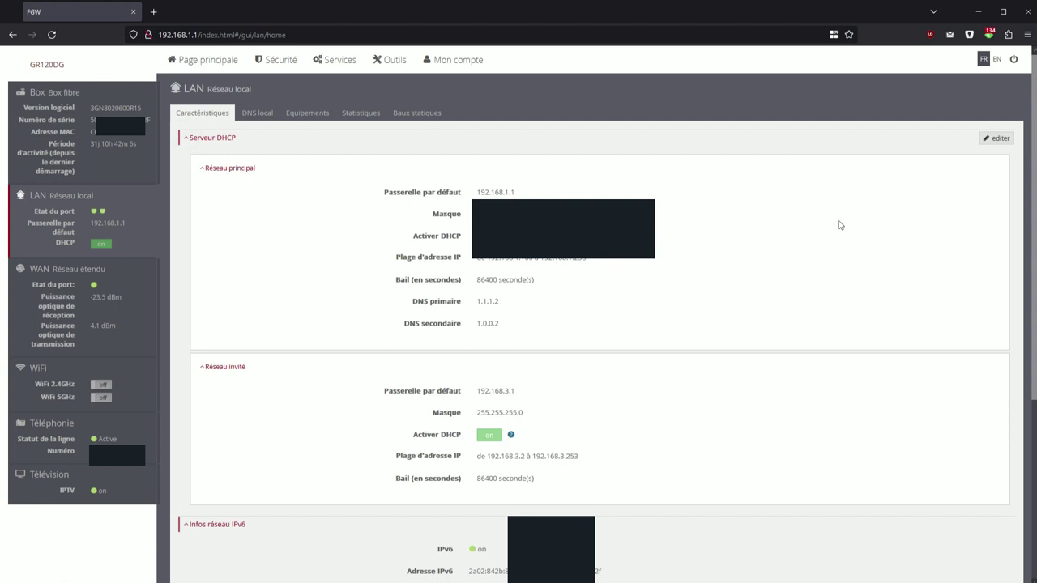
{"action": "left_click", "coordinate": [995, 144]}
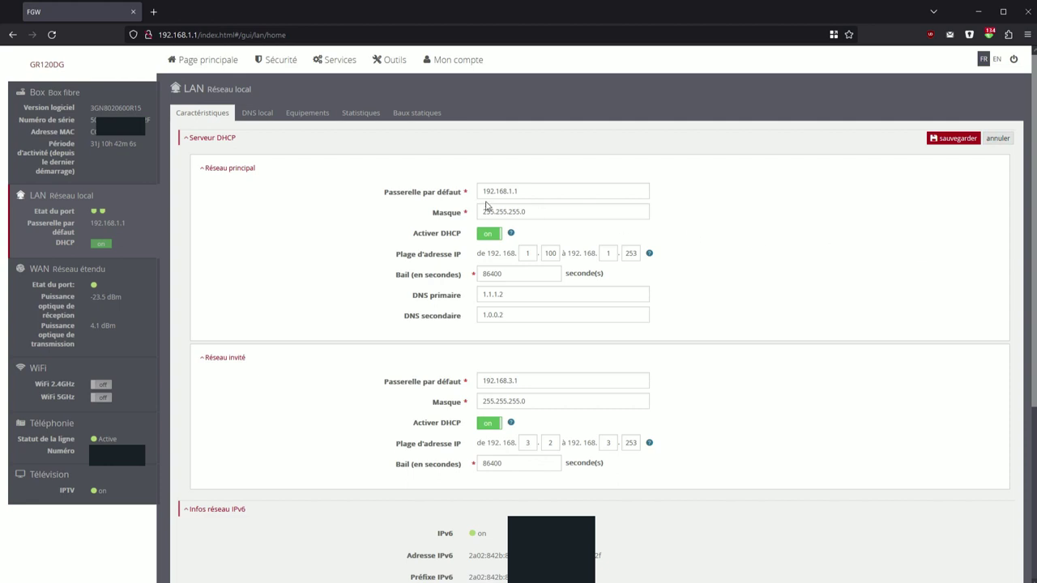
{"action": "triple_click", "coordinate": [534, 193]}
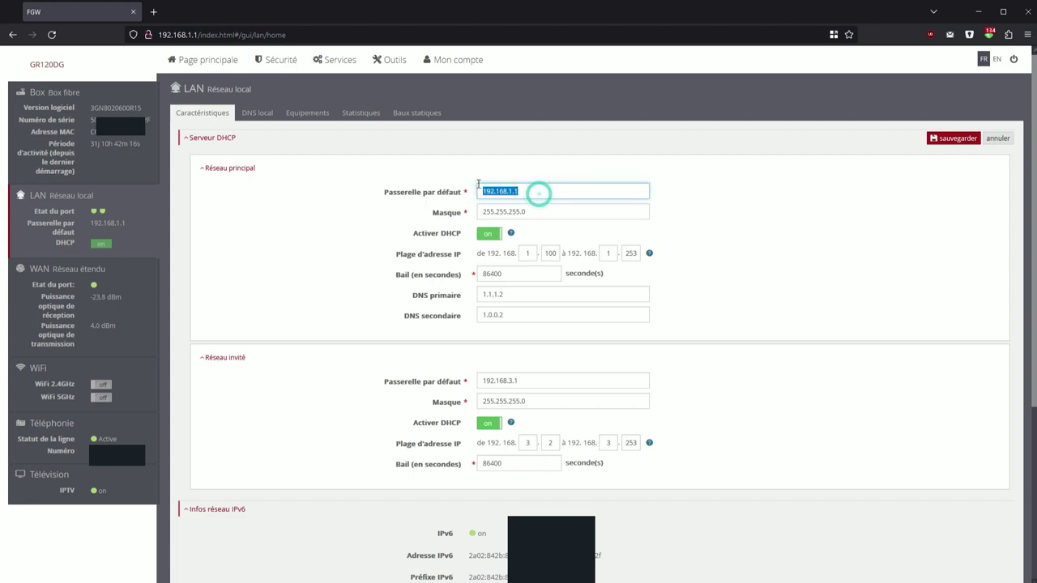
{"action": "left_click", "coordinate": [783, 192]}
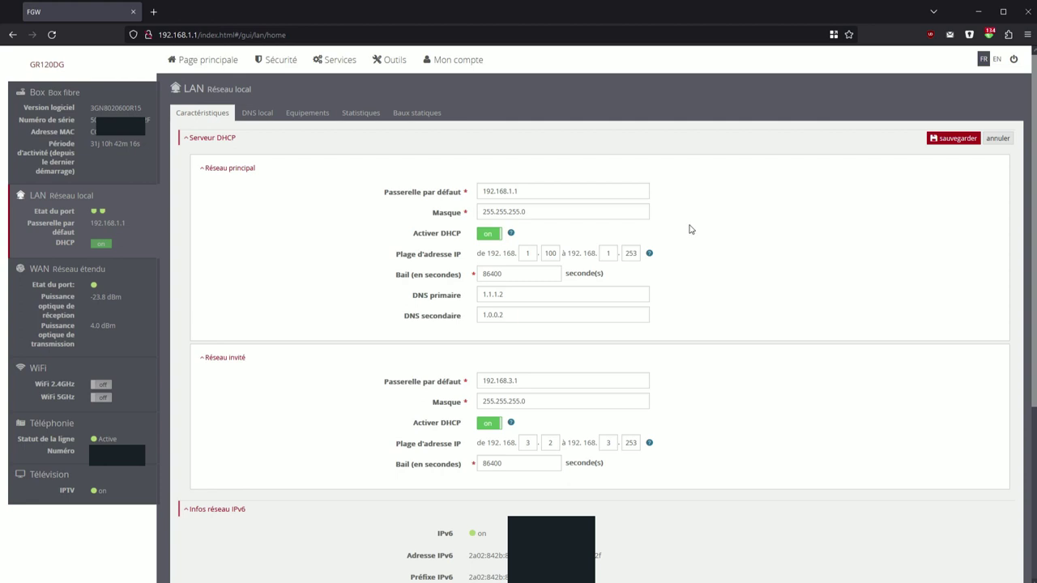
{"action": "triple_click", "coordinate": [533, 211]}
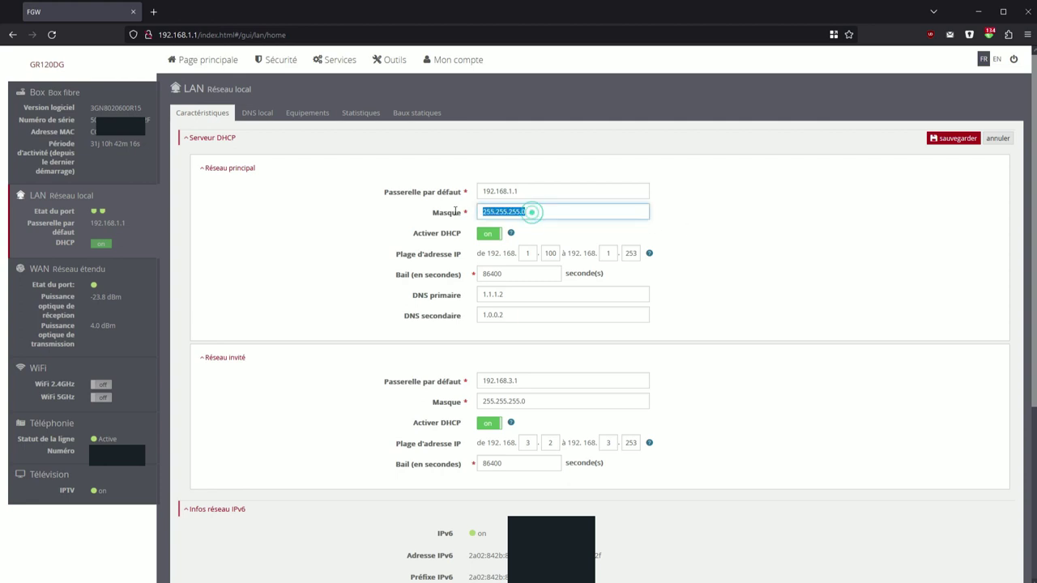
{"action": "left_click", "coordinate": [730, 234]}
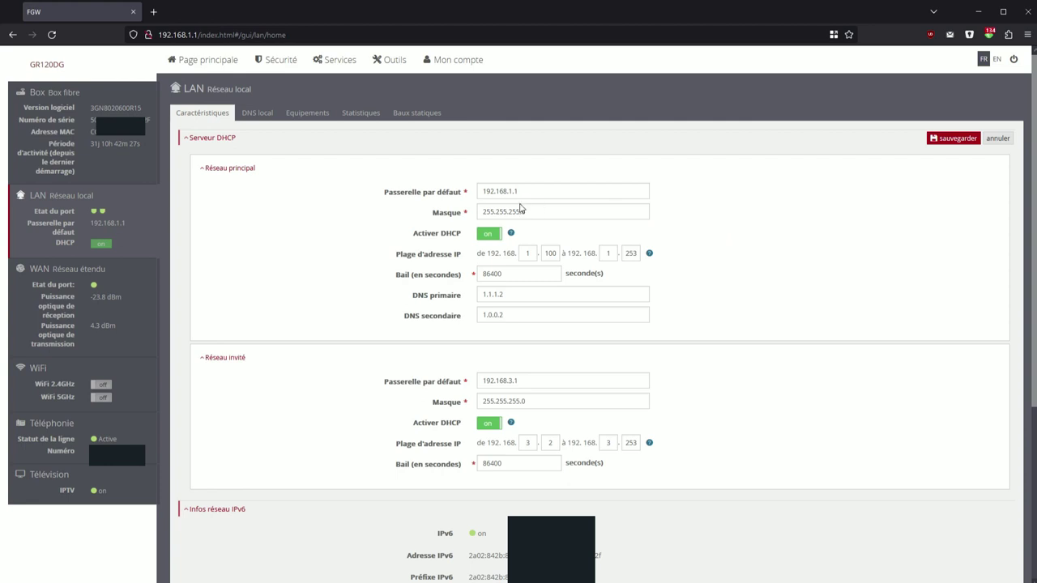
{"action": "left_click", "coordinate": [516, 191]}
{"action": "left_click", "coordinate": [515, 190]}
{"action": "double_click", "coordinate": [513, 190]}
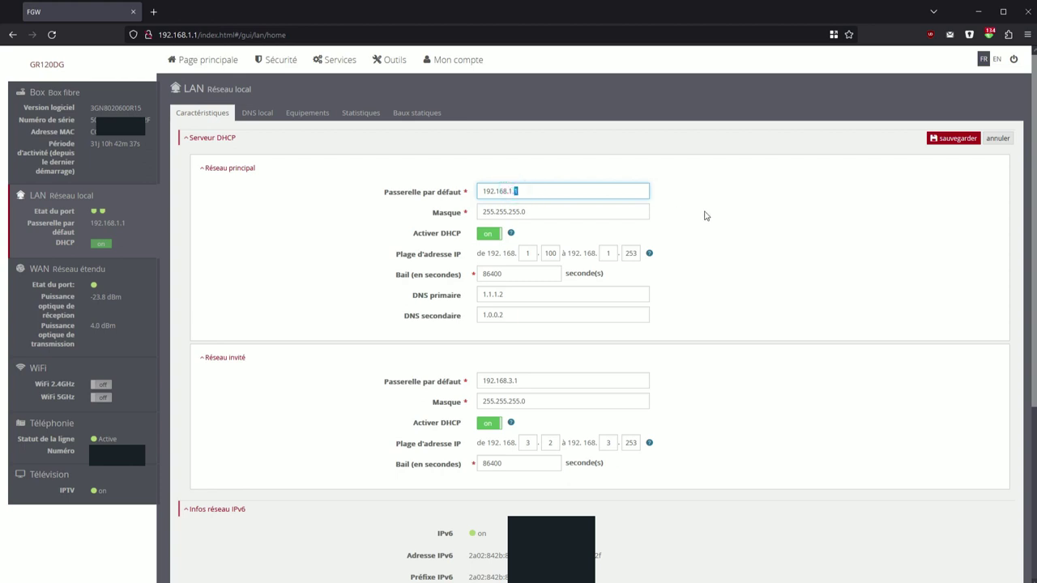
{"action": "left_click", "coordinate": [536, 211]}
{"action": "left_click", "coordinate": [740, 225]}
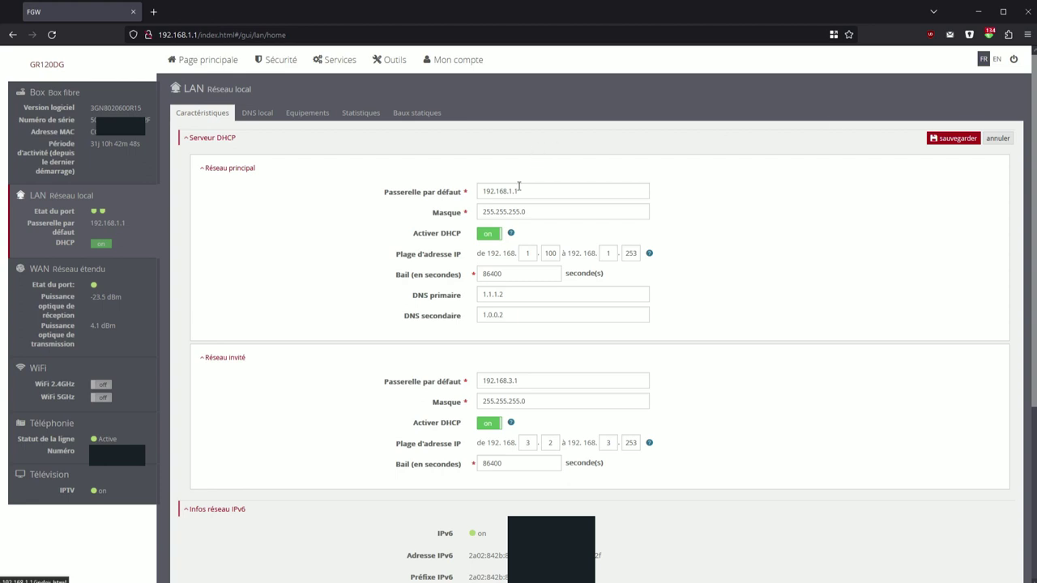
{"action": "left_click_drag", "start_coordinate": [507, 191], "coordinate": [483, 191]}
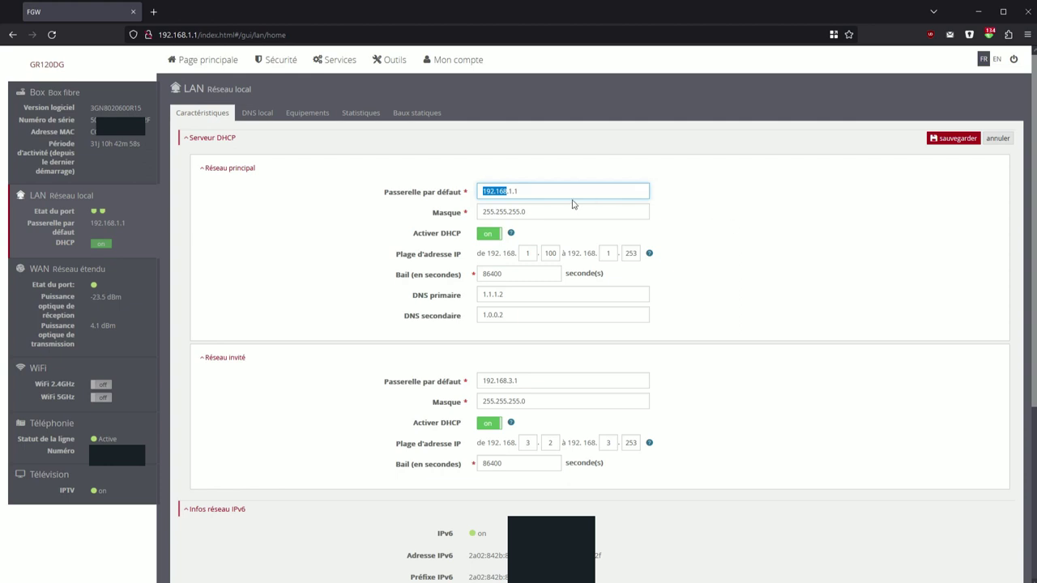
{"action": "left_click", "coordinate": [786, 209]}
{"action": "left_click", "coordinate": [785, 209]}
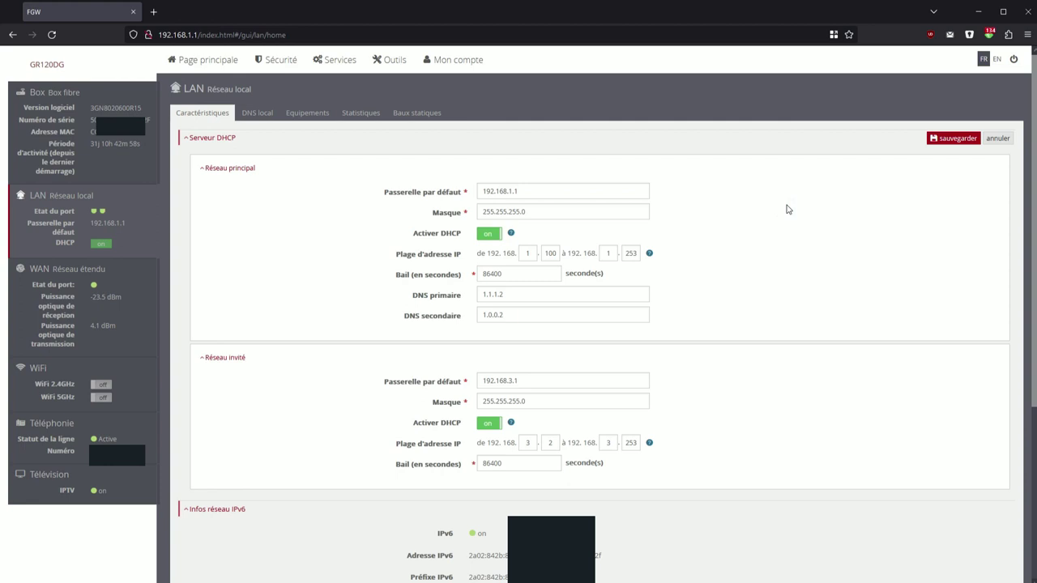
Examine the start and end of the main network's DHCP address range.
{"action": "left_click", "coordinate": [762, 218]}
{"action": "left_click_drag", "start_coordinate": [543, 253], "coordinate": [562, 251]}
{"action": "left_click", "coordinate": [628, 252]}
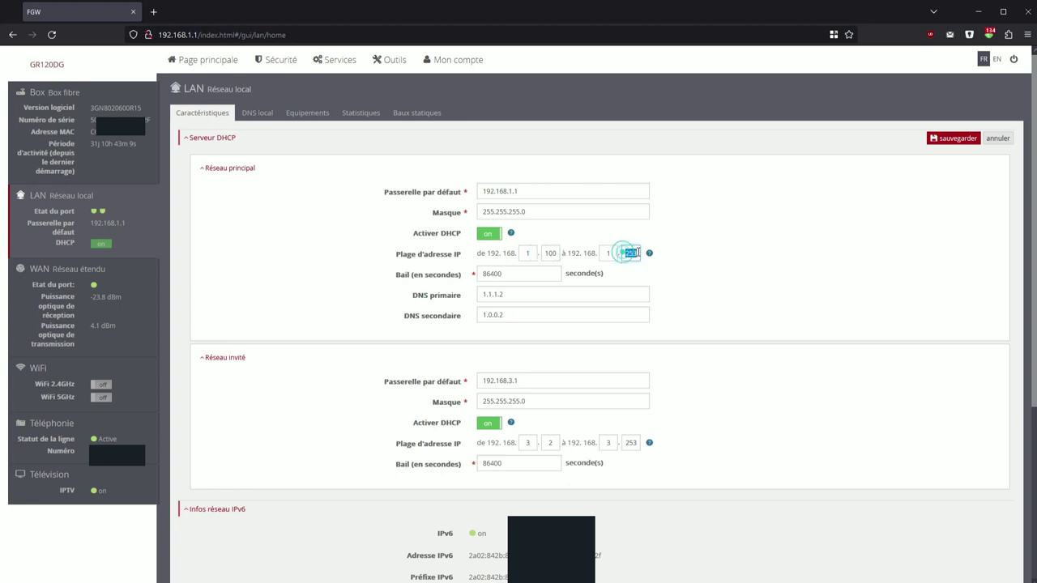
{"action": "left_click", "coordinate": [775, 256]}
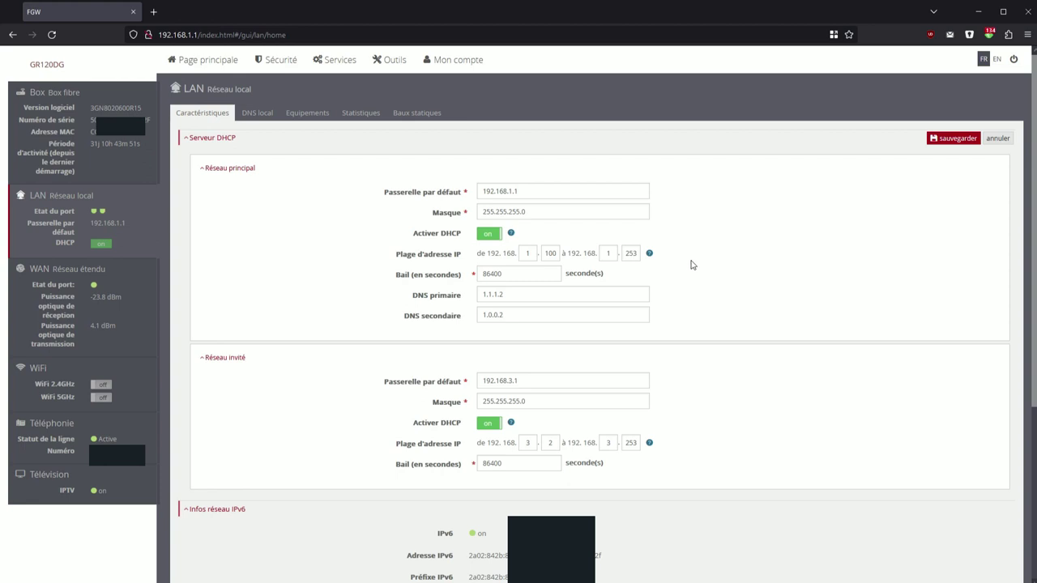
Examine the main network's primary and secondary DNS servers and recheck the end of its DHCP address range.
{"action": "double_click", "coordinate": [535, 294]}
{"action": "left_click", "coordinate": [522, 314]}
{"action": "left_click", "coordinate": [527, 295]}
{"action": "left_click", "coordinate": [528, 313]}
{"action": "left_click", "coordinate": [527, 291]}
{"action": "left_click", "coordinate": [530, 315]}
{"action": "left_click", "coordinate": [751, 306]}
{"action": "left_click", "coordinate": [753, 302]}
{"action": "left_click_drag", "start_coordinate": [515, 295], "coordinate": [472, 289]}
{"action": "left_click", "coordinate": [784, 299]}
{"action": "left_click_drag", "start_coordinate": [499, 297], "coordinate": [479, 294]}
{"action": "left_click", "coordinate": [504, 297]}
{"action": "left_click", "coordinate": [527, 314]}
{"action": "left_click", "coordinate": [520, 295]}
{"action": "left_click", "coordinate": [523, 312]}
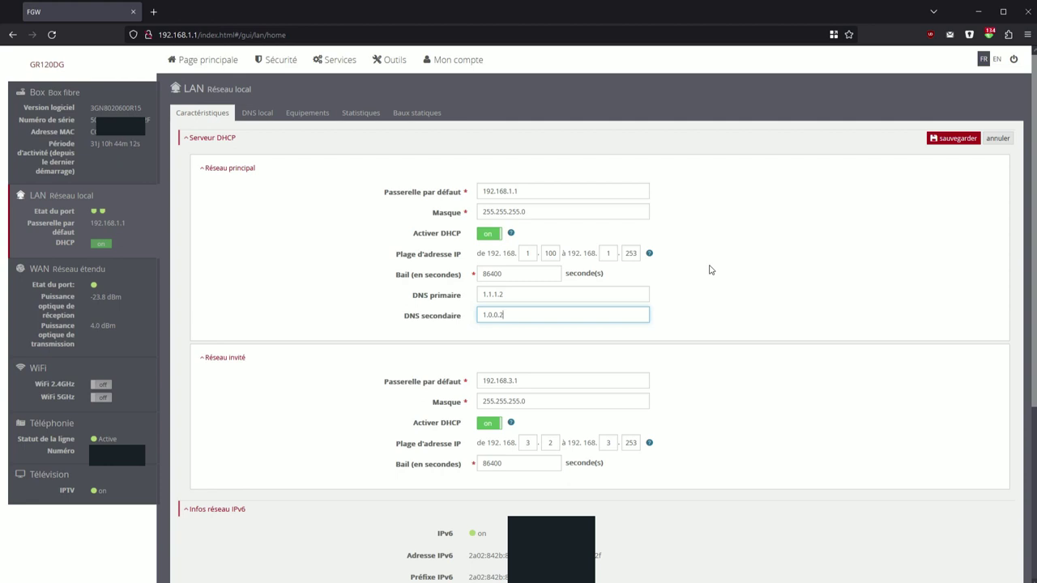
{"action": "left_click", "coordinate": [810, 302]}
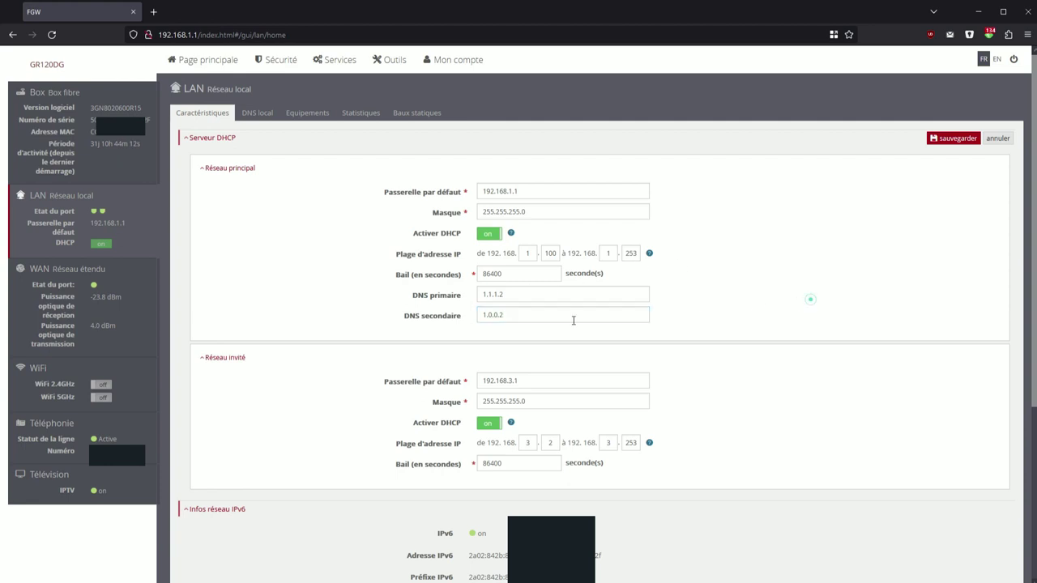
{"action": "left_click", "coordinate": [501, 294]}
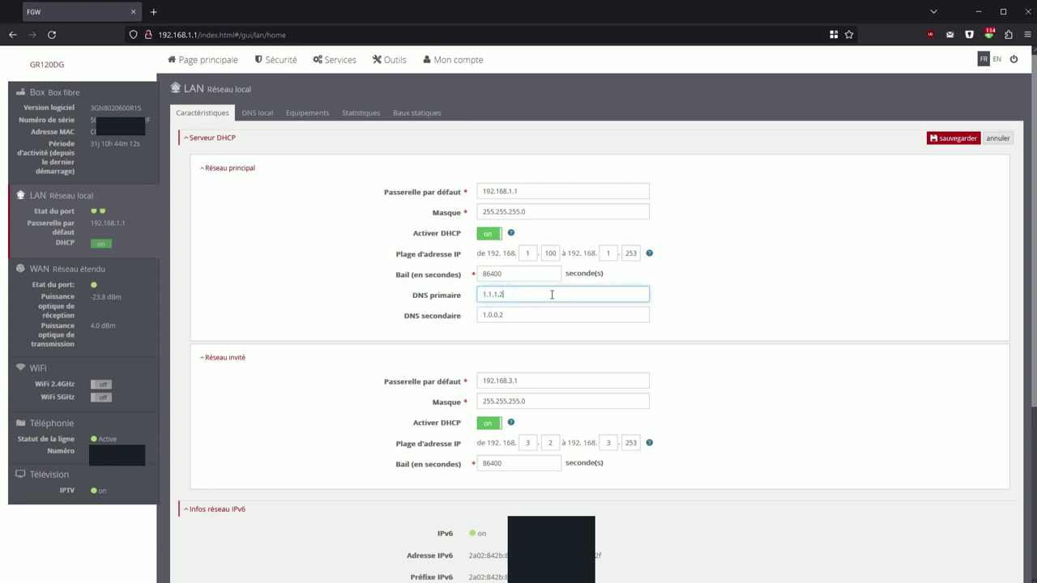
{"action": "left_click", "coordinate": [552, 295]}
{"action": "left_click", "coordinate": [737, 307]}
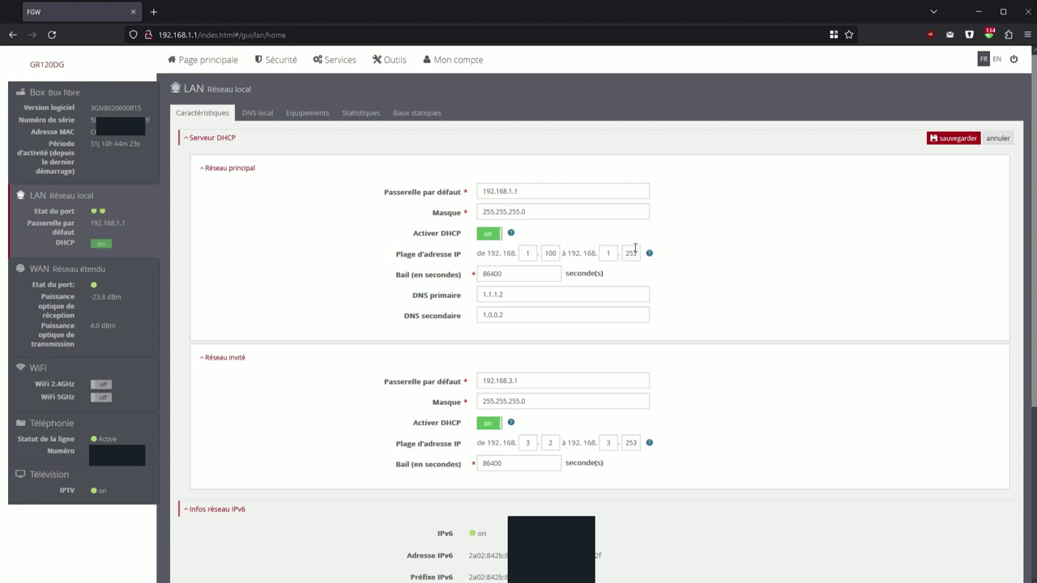
{"action": "left_click", "coordinate": [631, 252]}
{"action": "left_click", "coordinate": [750, 294]}
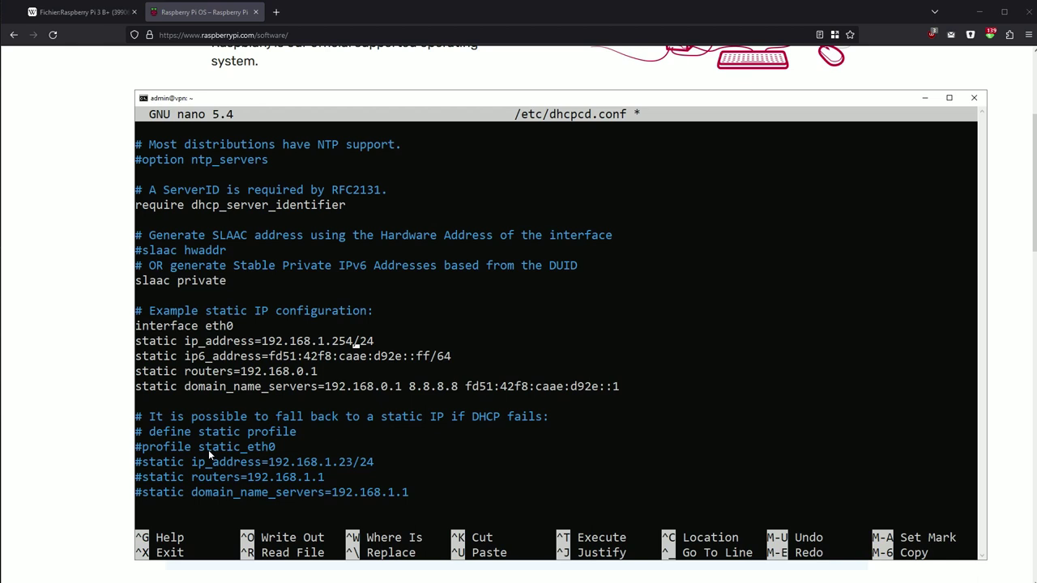
Comment out the active static ip6_address line and set the static routers address of eth0 to 192.168.1.1.
{"action": "key", "text": "Down"}
{"action": "key", "text": "Home"}
{"action": "type", "text": "#"}
{"action": "key", "text": "Down"}
{"action": "key", "text": "End"}
{"action": "key", "text": "Left"}
{"action": "key", "text": "Left"}
{"action": "key", "text": "BackSpace"}
{"action": "type", "text": "1"}
Replace all the static domain_name_servers of eth0 with 1.1.1.2 and 1.0.0.2.
{"action": "key", "text": "End"}
{"action": "key", "text": "Down"}
{"action": "key", "text": "Right"}
{"action": "key", "text": "End"}
{"action": "key", "text": "BackSpace"}
{"action": "key", "text": "BackSpace"}
{"action": "key", "text": "BackSpace"}
{"action": "key", "text": "BackSpace"}
{"action": "key", "text": "BackSpace"}
{"action": "key", "text": "BackSpace"}
{"action": "key", "text": "BackSpace"}
{"action": "key", "text": "BackSpace"}
{"action": "key", "text": "BackSpace"}
{"action": "key", "text": "BackSpace"}
{"action": "key", "text": "BackSpace"}
{"action": "key", "text": "BackSpace"}
{"action": "key", "text": "BackSpace"}
{"action": "key", "text": "BackSpace"}
{"action": "key", "text": "BackSpace"}
{"action": "key", "text": "BackSpace"}
{"action": "key", "text": "BackSpace"}
{"action": "key", "text": "BackSpace"}
{"action": "key", "text": "BackSpace"}
{"action": "key", "text": "BackSpace"}
{"action": "key", "text": "BackSpace"}
{"action": "key", "text": "BackSpace"}
{"action": "key", "text": "BackSpace"}
{"action": "key", "text": "BackSpace"}
{"action": "key", "text": "BackSpace"}
{"action": "key", "text": "BackSpace"}
{"action": "key", "text": "BackSpace"}
{"action": "key", "text": "BackSpace"}
{"action": "key", "text": "BackSpace"}
{"action": "type", "text": "1.1.1.2 1.0.0.2"}
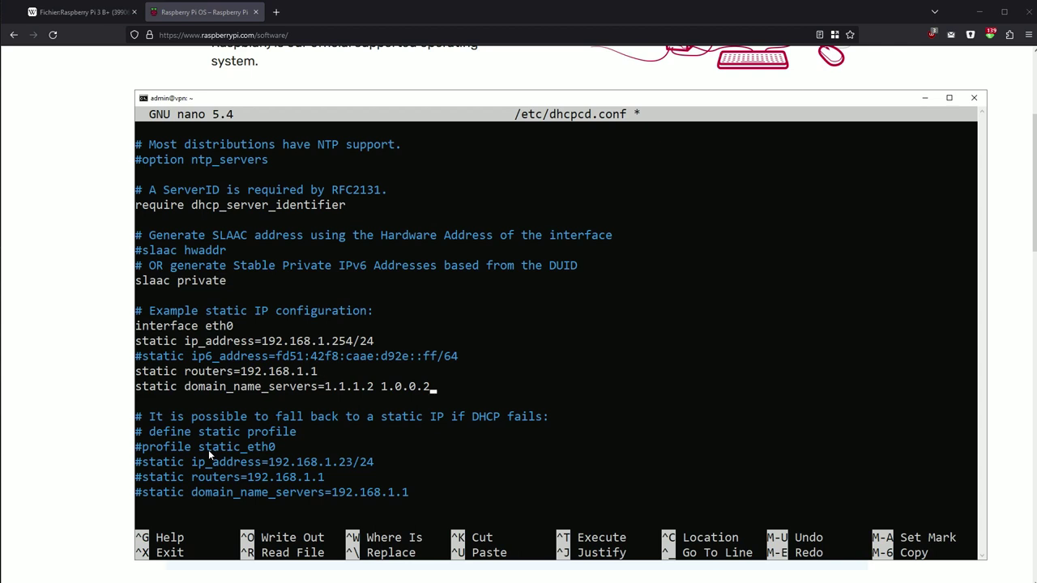
Review the static ip_address, routers and domain_name_servers entries of the eth0 configuration.
{"action": "key", "text": "Up"}
{"action": "key", "text": "Up"}
{"action": "key", "text": "Up"}
{"action": "key", "text": "Left"}
{"action": "key", "text": "Left"}
{"action": "key", "text": "Left"}
{"action": "key", "text": "Down"}
{"action": "key", "text": "Down"}
{"action": "key", "text": "Left"}
{"action": "key", "text": "Left"}
{"action": "key", "text": "Left"}
{"action": "key", "text": "Left"}
{"action": "key", "text": "Left"}
{"action": "key", "text": "Left"}
{"action": "key", "text": "Left"}
{"action": "key", "text": "Left"}
{"action": "key", "text": "Left"}
{"action": "key", "text": "Left"}
{"action": "key", "text": "Left"}
{"action": "key", "text": "Left"}
{"action": "key", "text": "Right"}
{"action": "key", "text": "Right"}
{"action": "key", "text": "Right"}
{"action": "key", "text": "Right"}
{"action": "key", "text": "Right"}
{"action": "key", "text": "Right"}
{"action": "key", "text": "Right"}
{"action": "key", "text": "Right"}
{"action": "key", "text": "Right"}
{"action": "key", "text": "Right"}
{"action": "key", "text": "Right"}
{"action": "key", "text": "Right"}
{"action": "key", "text": "Down"}
{"action": "key", "text": "Right"}
{"action": "key", "text": "Right"}
{"action": "key", "text": "Right"}
{"action": "key", "text": "Right"}
{"action": "key", "text": "Right"}
{"action": "key", "text": "Right"}
{"action": "key", "text": "End"}
Save the changes to /etc/dhcpcd.conf under the same file name and exit the nano editor.
{"action": "key", "text": "ctrl+x"}
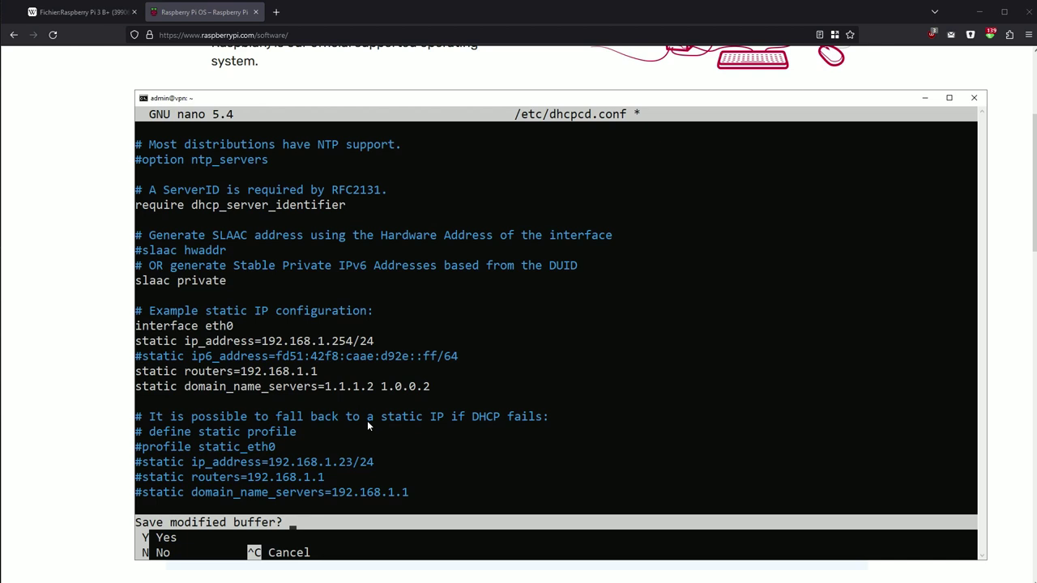
{"action": "key", "text": "y"}
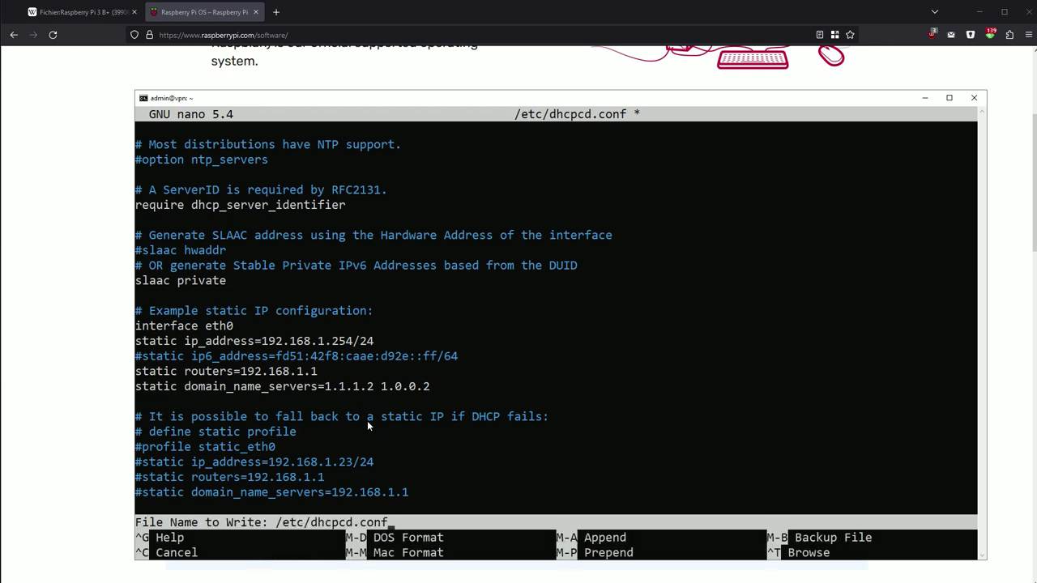
{"action": "key", "text": "Return"}
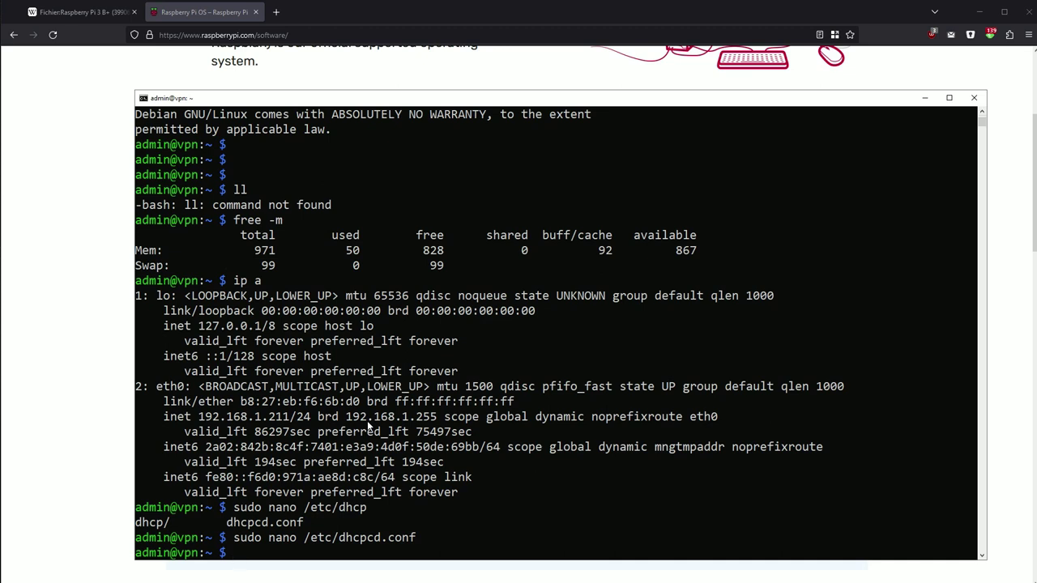
Begin entering a sudo command at the Raspberry Pi's shell prompt.
{"action": "type", "text": "re"}
{"action": "key", "text": "BackSpace"}
{"action": "key", "text": "BackSpace"}
{"action": "type", "text": "sudp"}
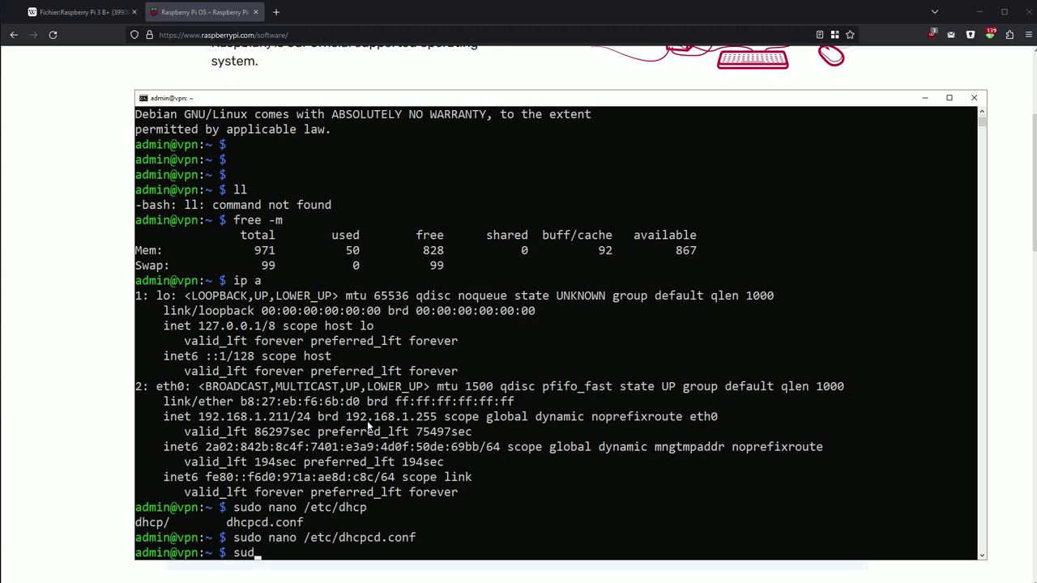